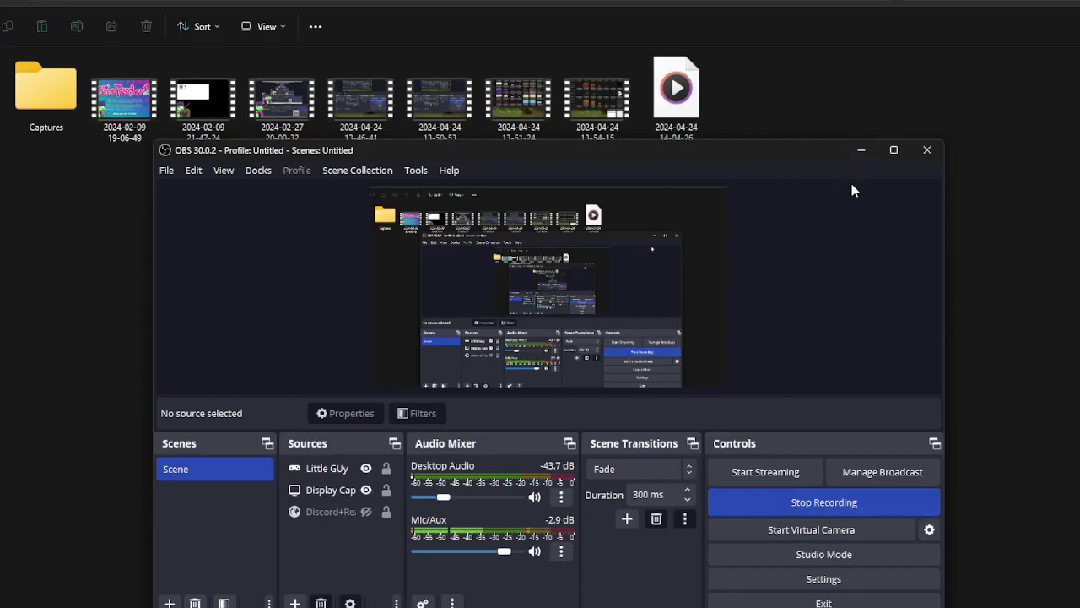
# Minimize the captures folder, the image editor and the SKYE52 folder window, and bring the Dolphin main window to the front.
pyautogui.click(1023, 1)
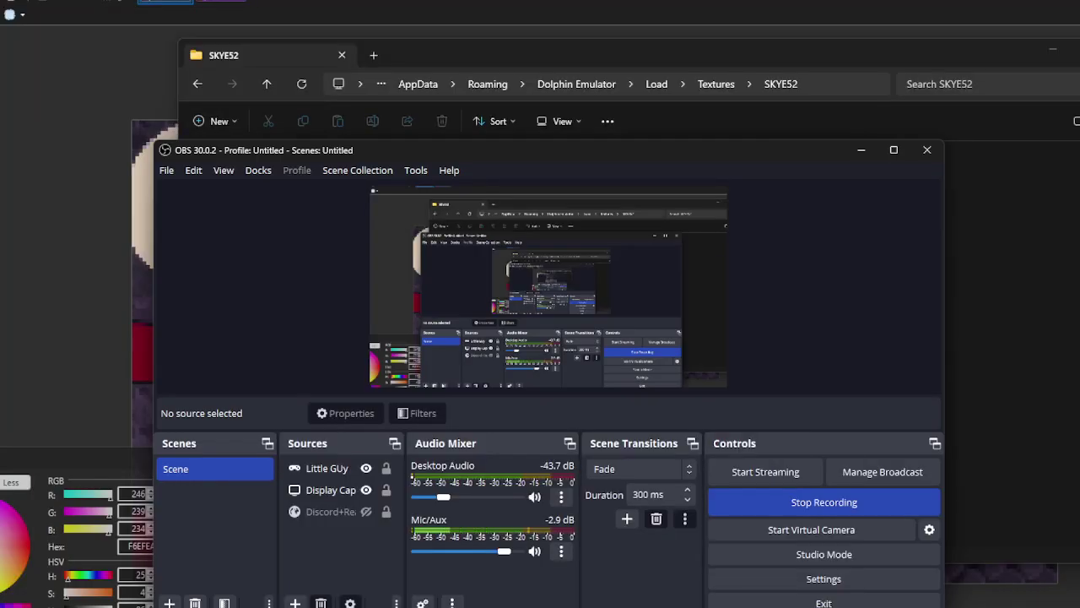
pyautogui.click(1023, 1)
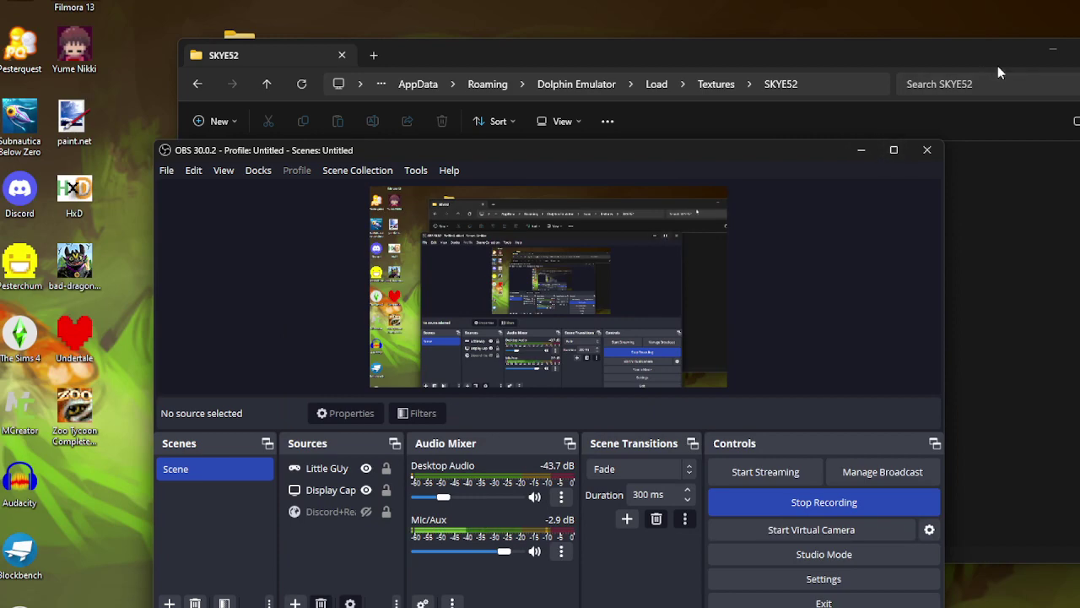
pyautogui.click(1051, 51)
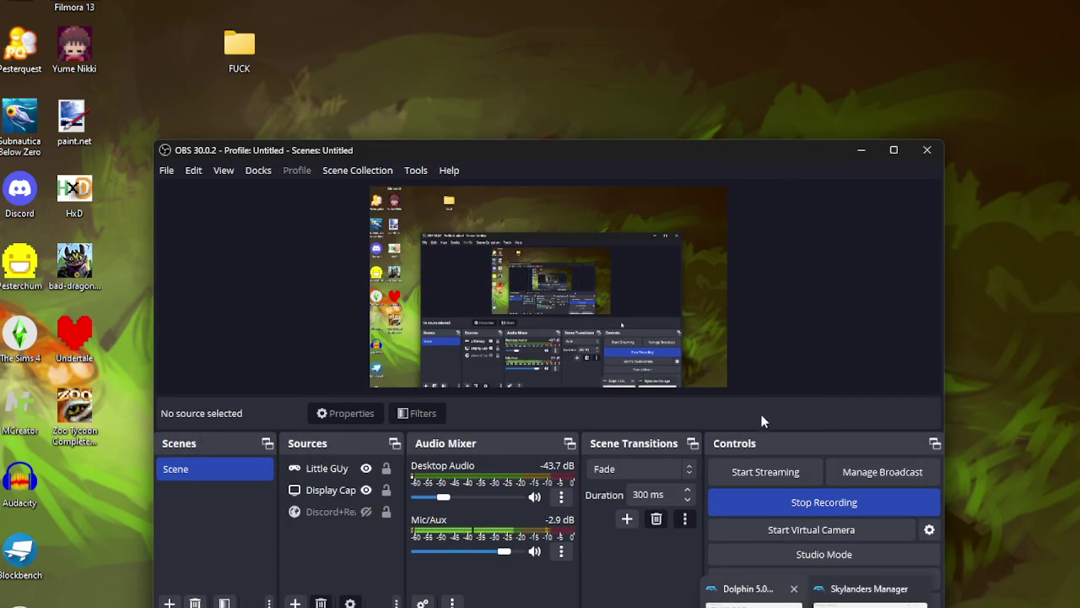
pyautogui.moveTo(786, 607)
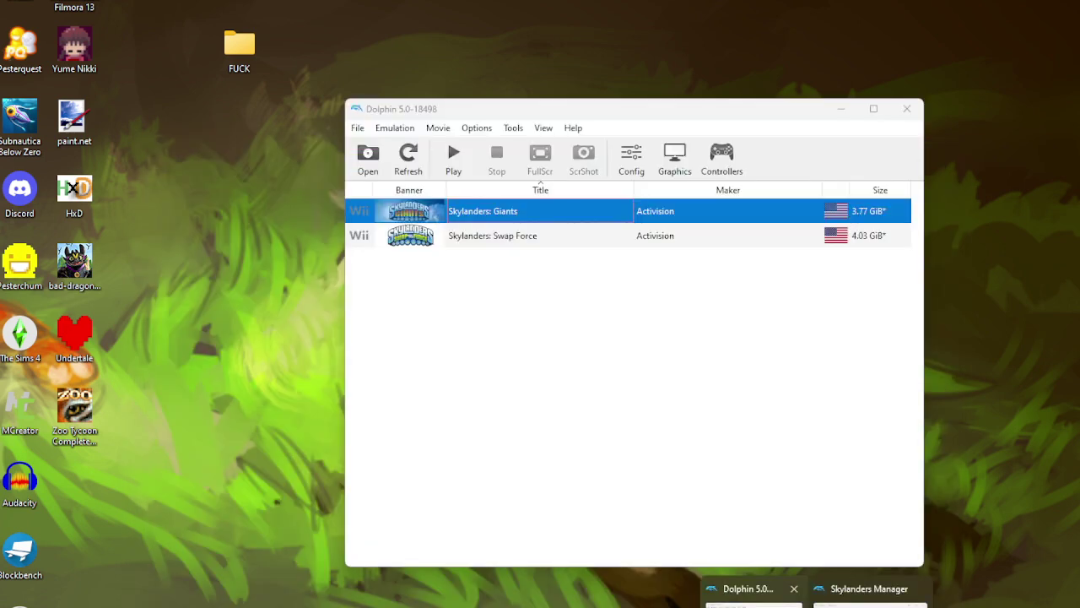
pyautogui.click(751, 590)
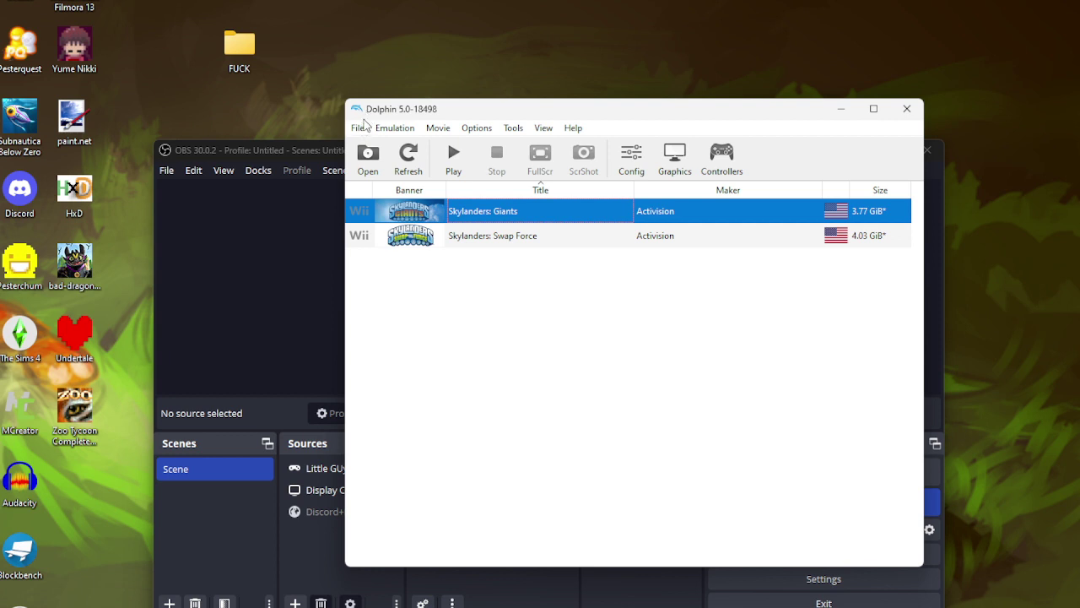
# Open the graphics settings, review the advanced options for loading custom textures and dumping textures, and close the dialog.
pyautogui.click(358, 127)
pyautogui.moveTo(395, 127)
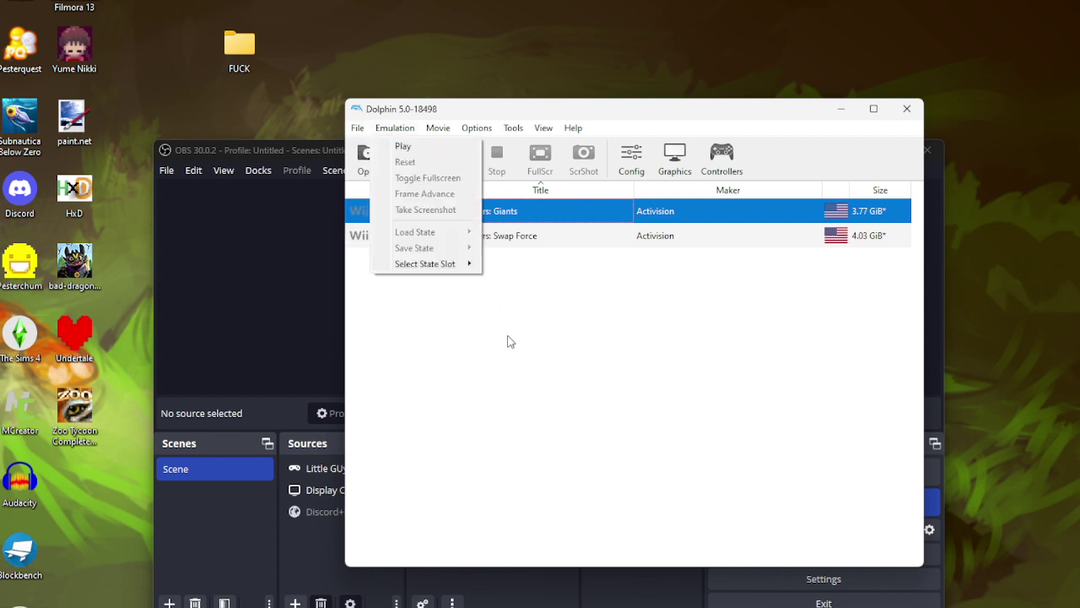
pyautogui.click(510, 341)
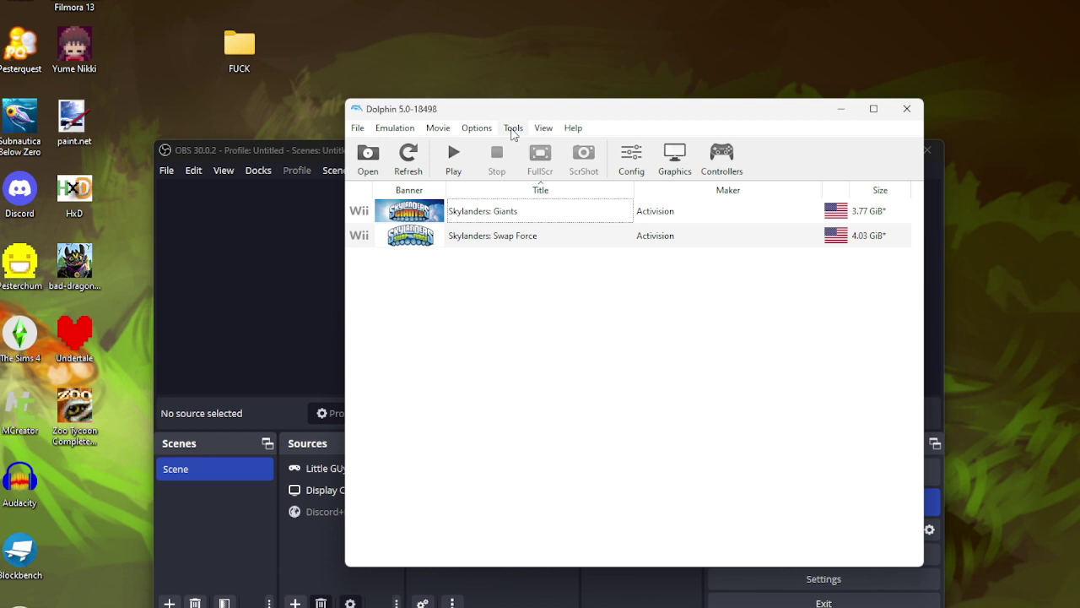
pyautogui.click(514, 131)
pyautogui.moveTo(477, 127)
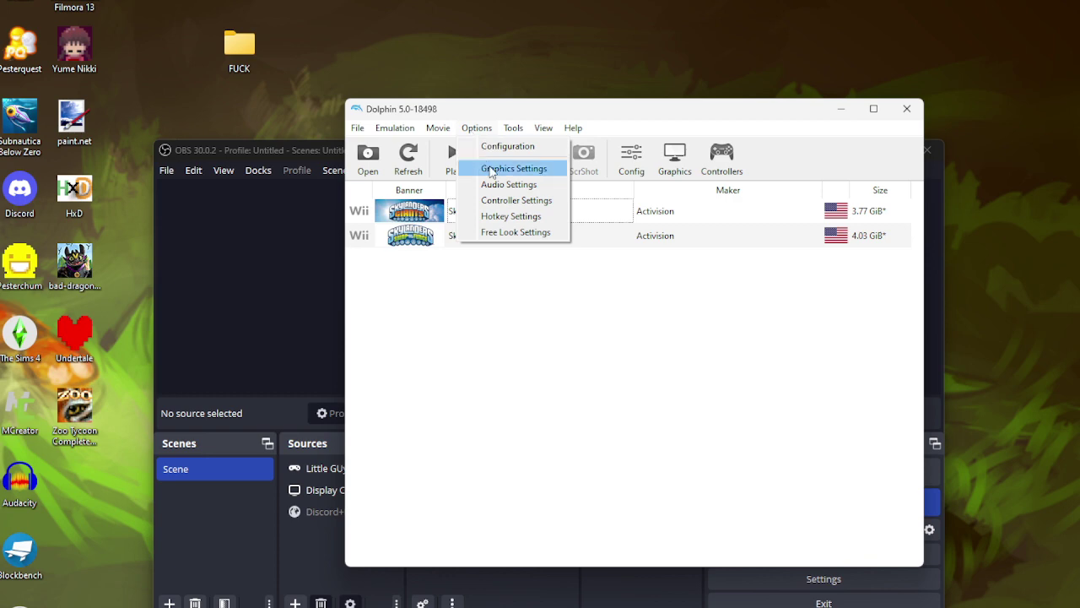
pyautogui.click(485, 167)
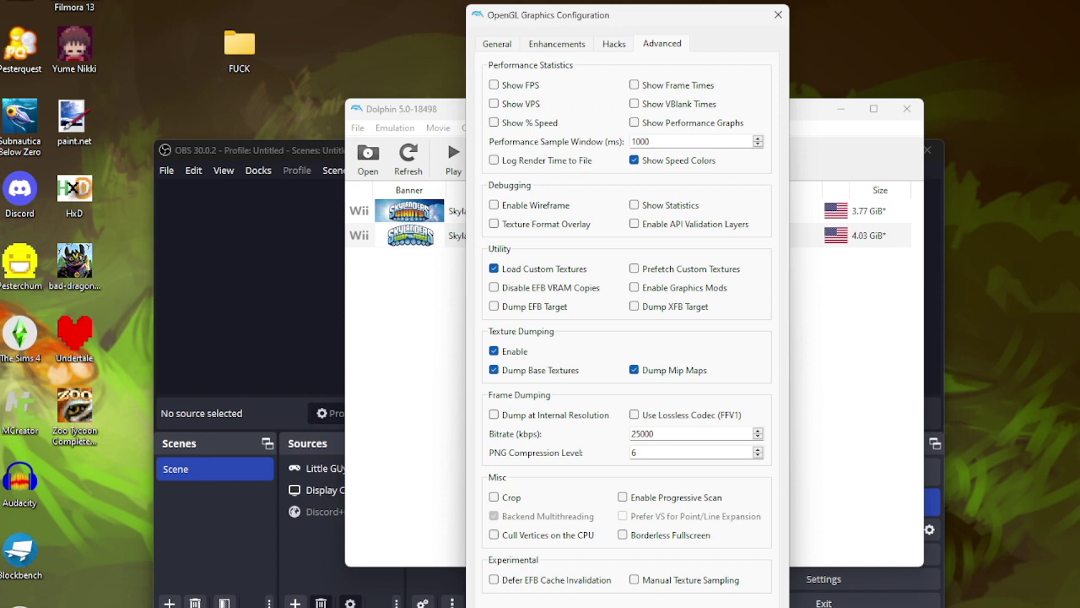
pyautogui.click(779, 14)
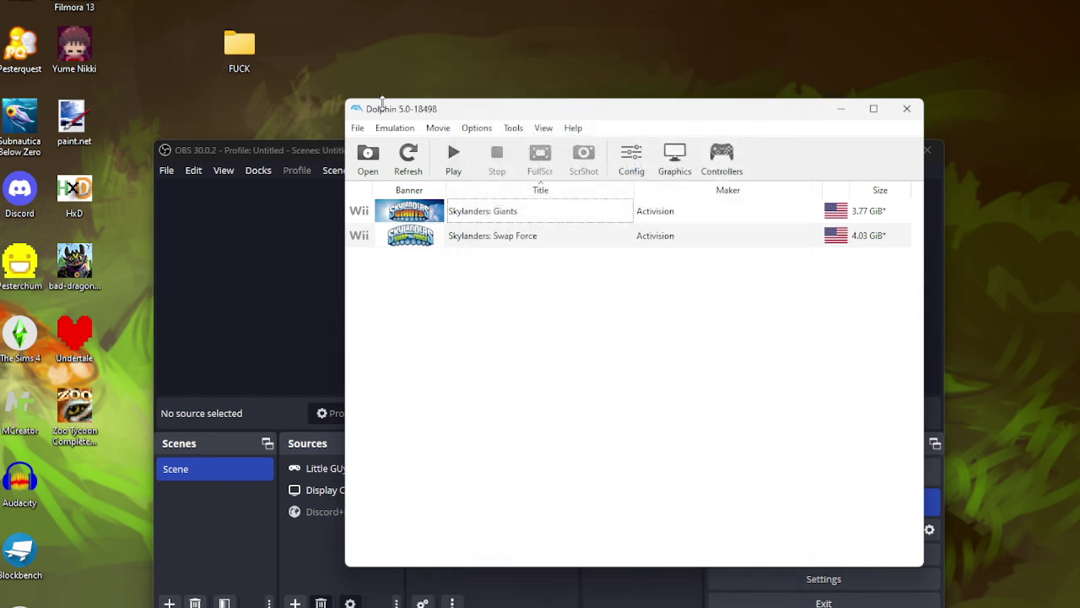
# Select Skylanders: Giants in the game list, inspect the portal slots in the Skylanders Manager, and minimize the manager.
pyautogui.click(358, 128)
pyautogui.click(650, 363)
pyautogui.click(412, 217)
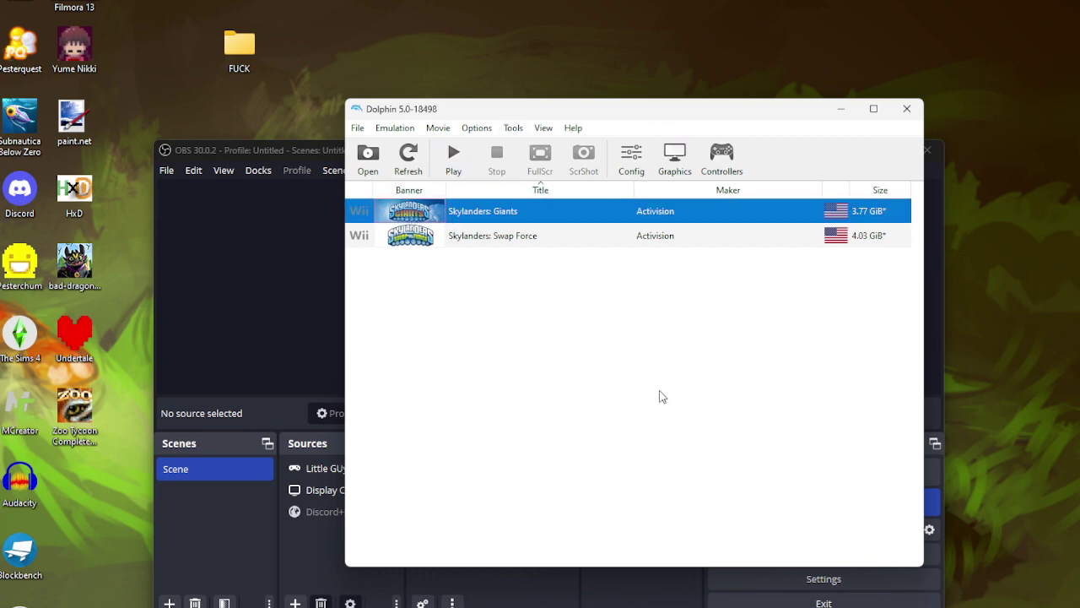
pyautogui.moveTo(817, 607)
pyautogui.click(872, 604)
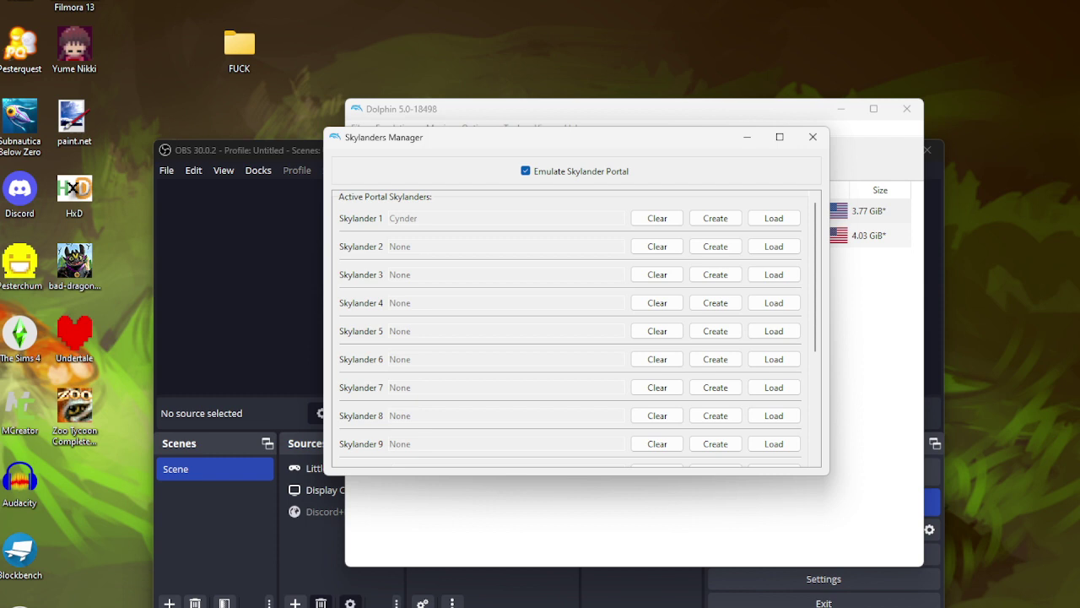
pyautogui.click(774, 218)
pyautogui.click(747, 140)
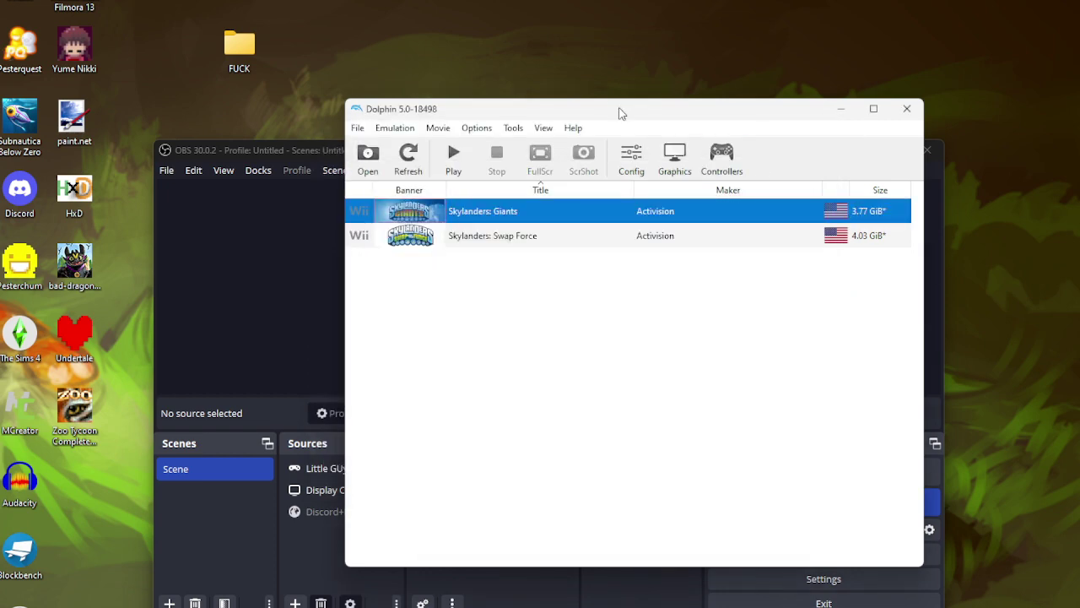
# Open Dolphin's user folder and go to the dumped textures of the game in Dump > Textures > SKYE52.
pyautogui.moveTo(620, 112); pyautogui.dragTo(577, 115)
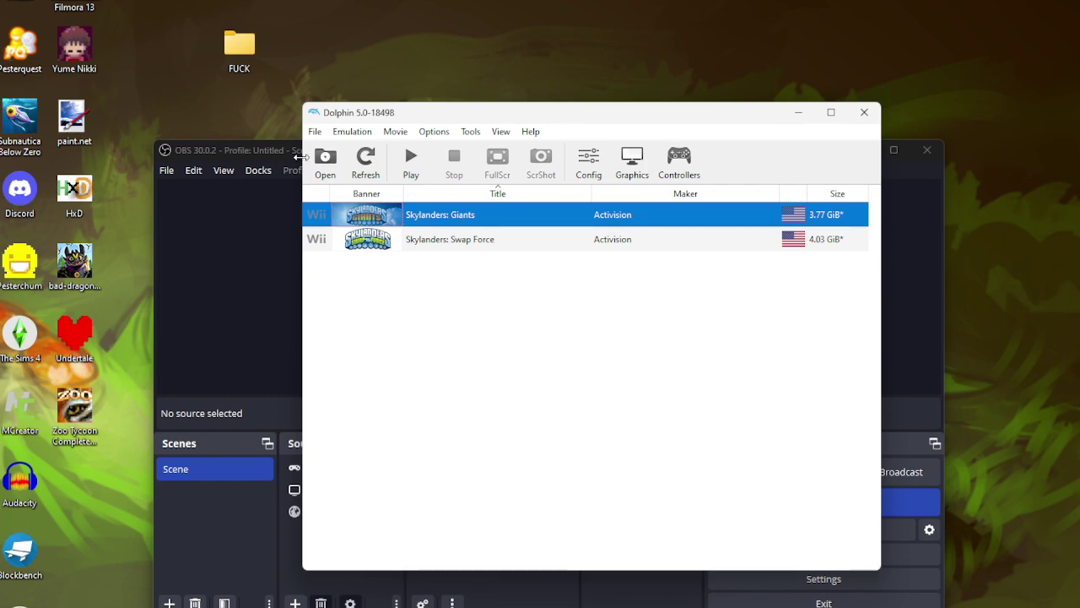
pyautogui.click(315, 132)
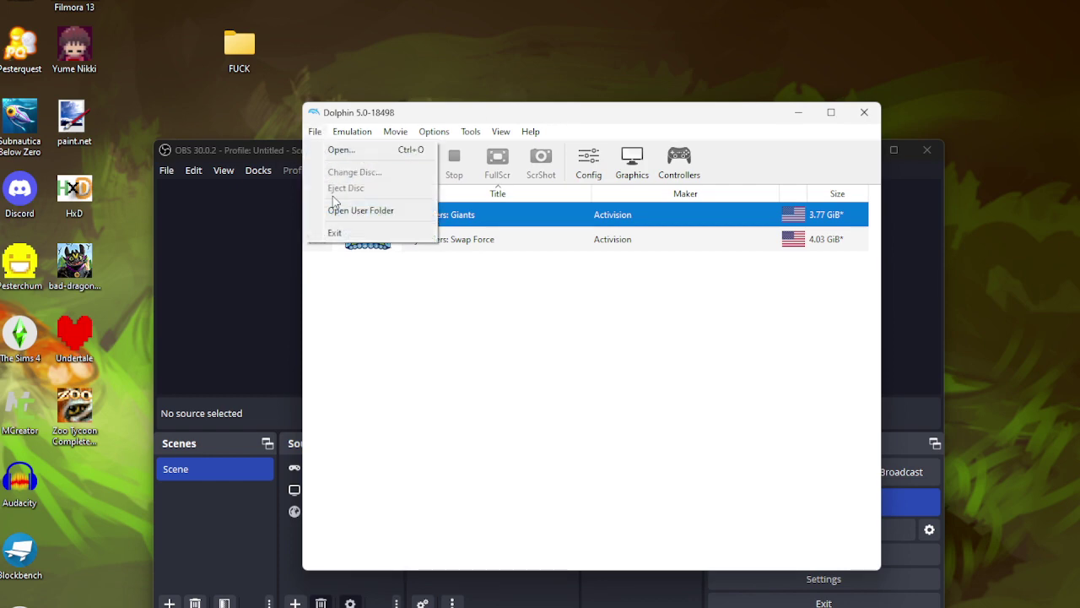
pyautogui.click(335, 210)
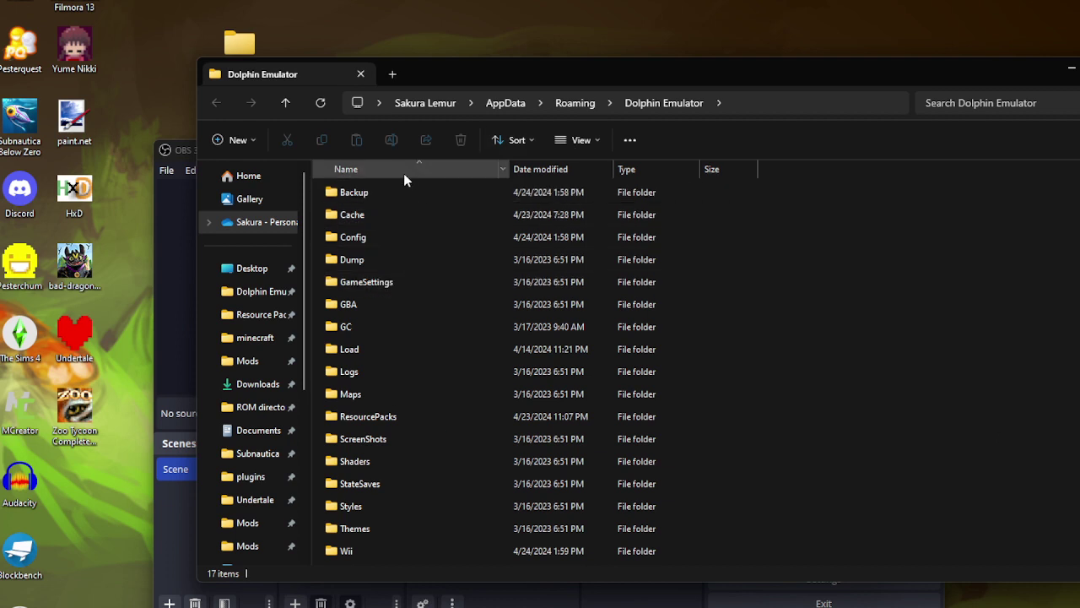
pyautogui.doubleClick(375, 260)
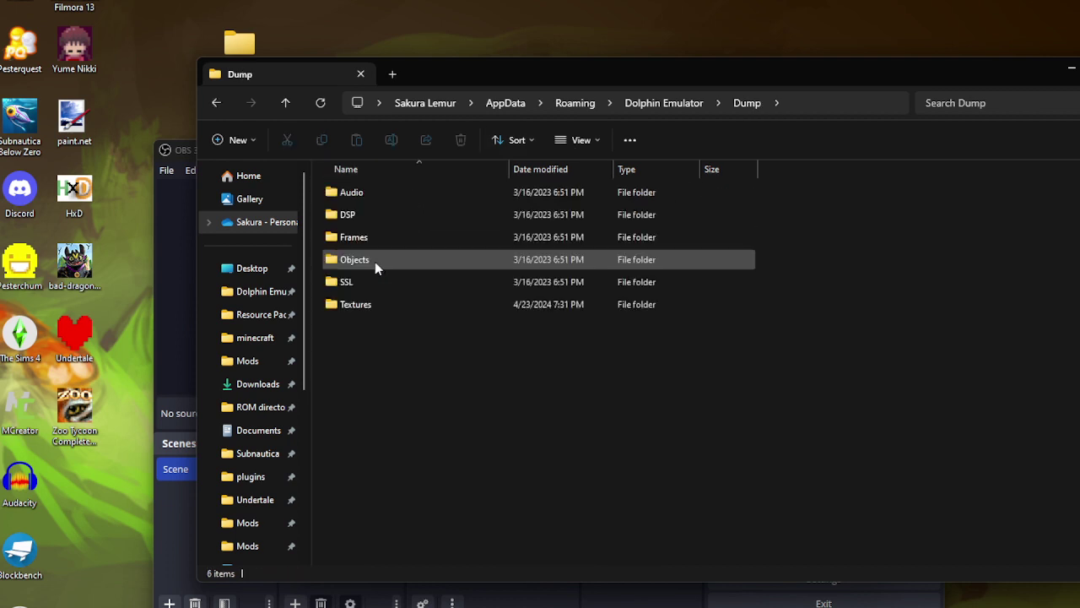
pyautogui.doubleClick(351, 306)
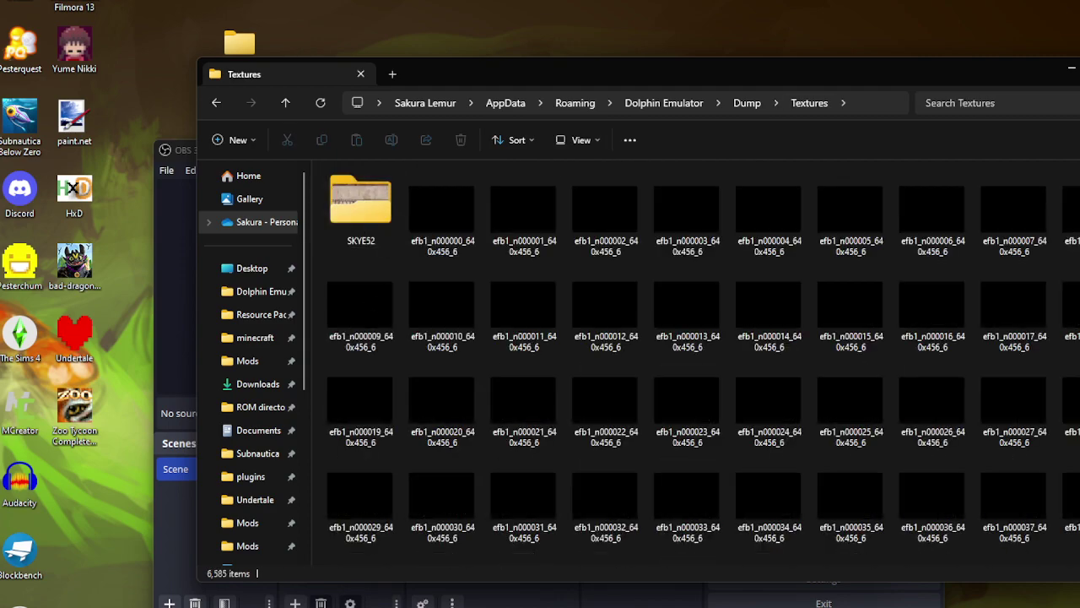
pyautogui.moveTo(1079, 181)
pyautogui.mouseDown()
pyautogui.moveTo(1079, 490)
pyautogui.moveTo(1079, 181)
pyautogui.mouseUp()
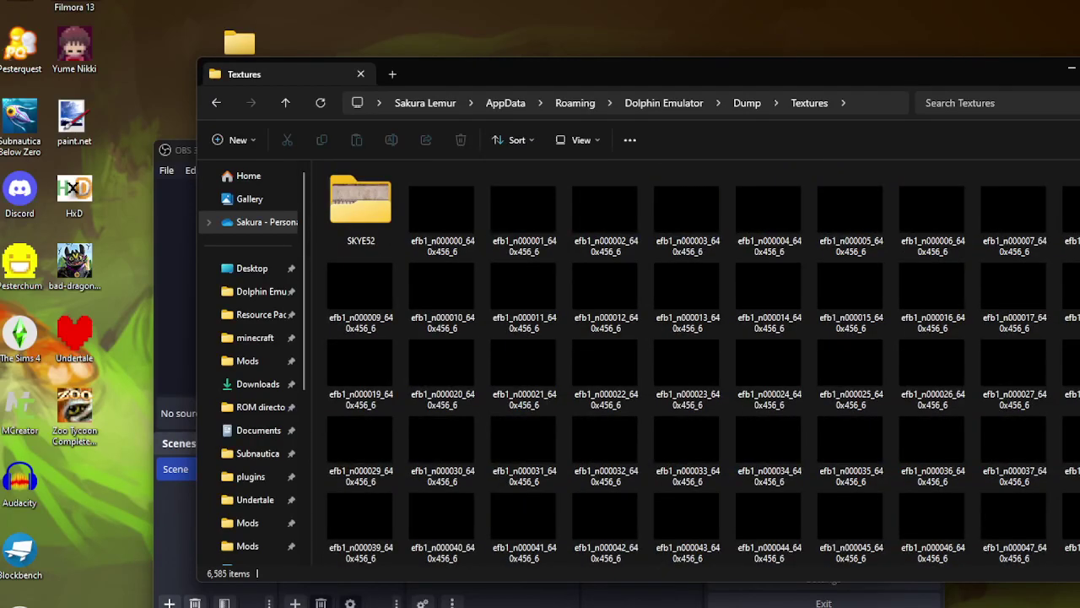
pyautogui.doubleClick(370, 212)
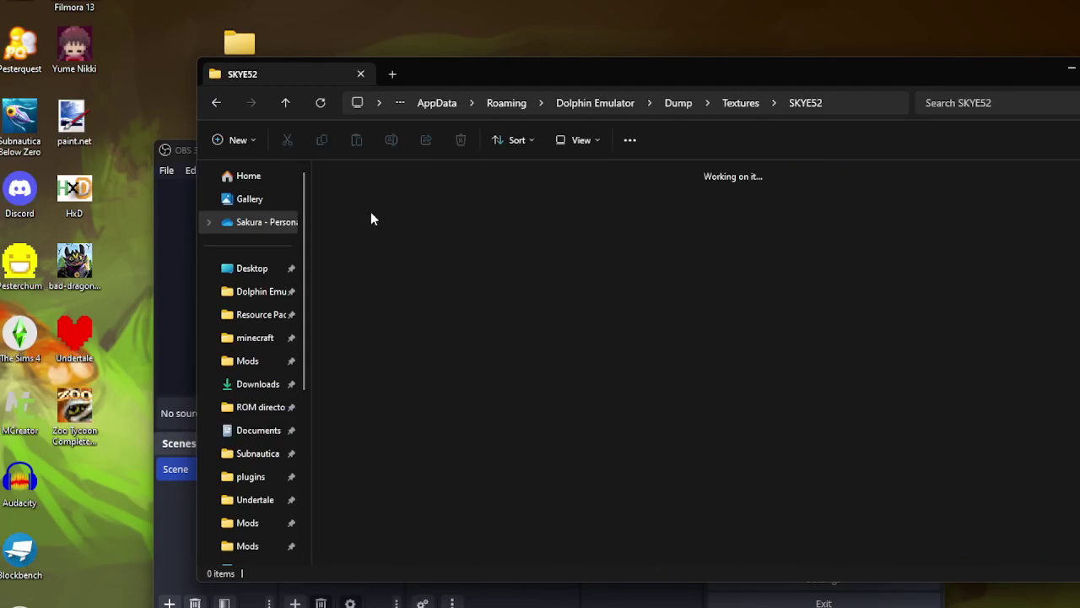
# Look through the dumped texture images in the SKYE52 folder for the Skylander's character textures.
pyautogui.scroll(-15, 704, 363)
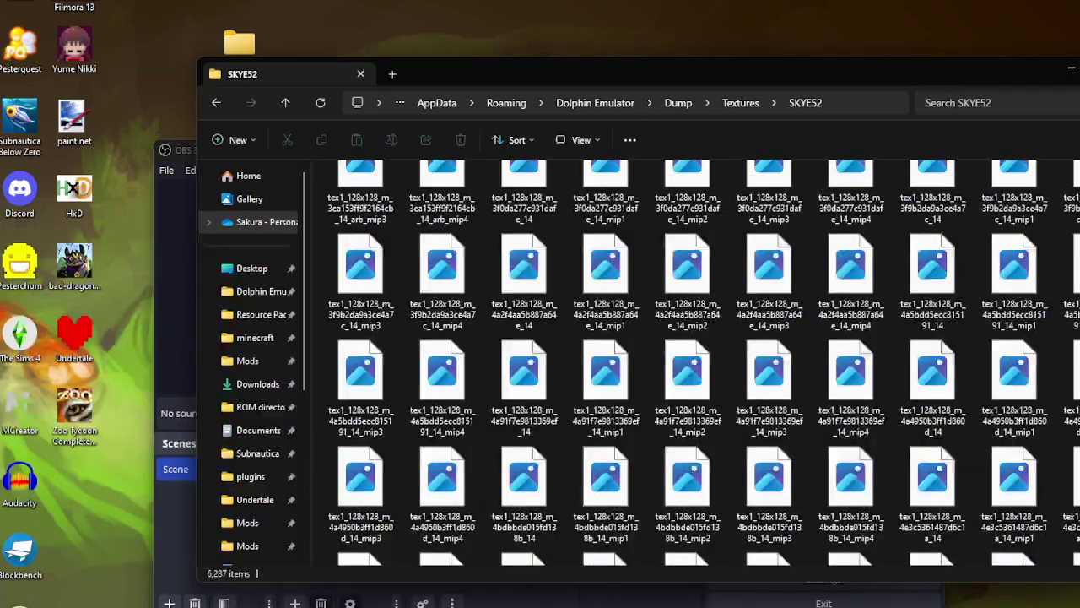
pyautogui.scroll(-10, 702, 363)
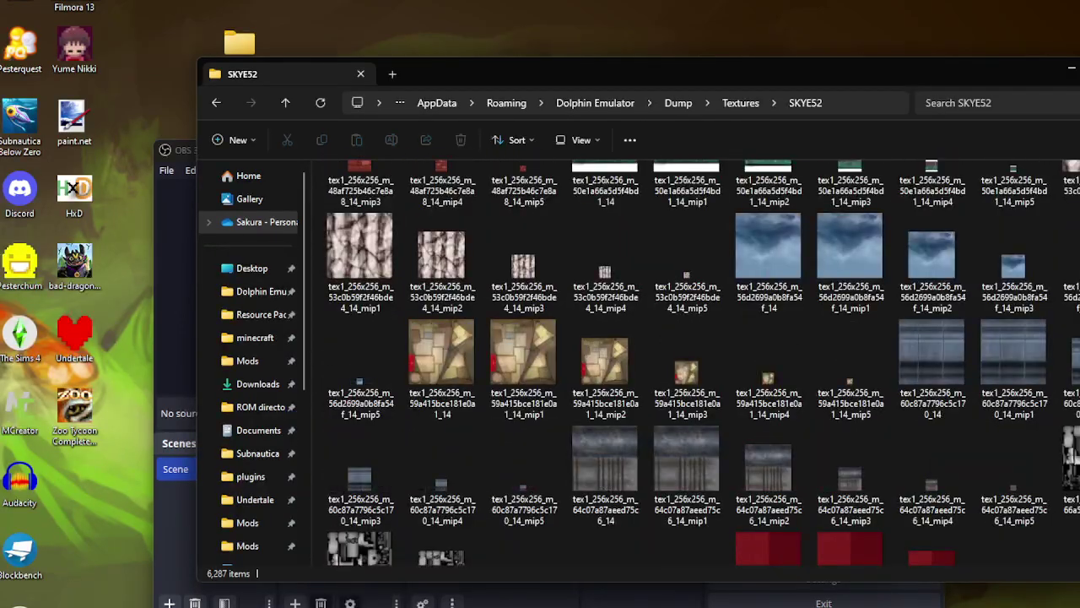
pyautogui.scroll(-10, 702, 363)
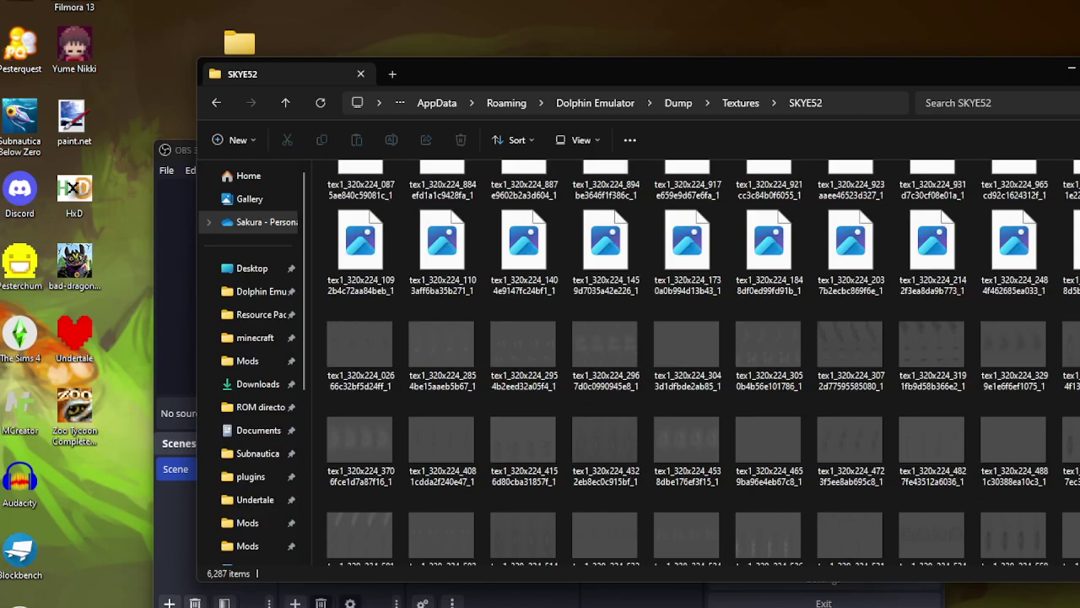
pyautogui.scroll(5, 702, 363)
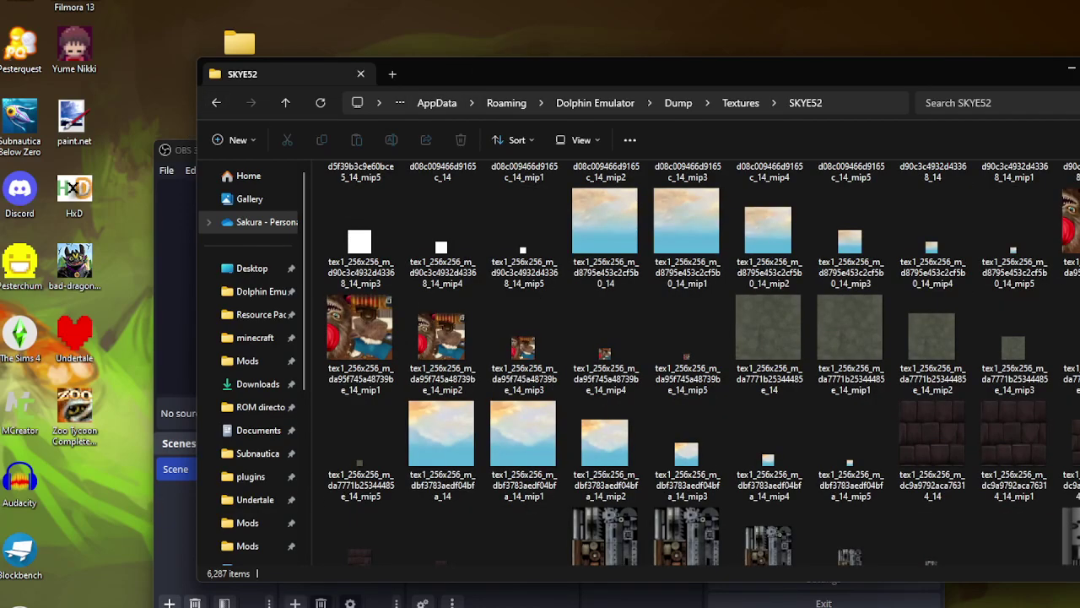
pyautogui.scroll(15, 702, 363)
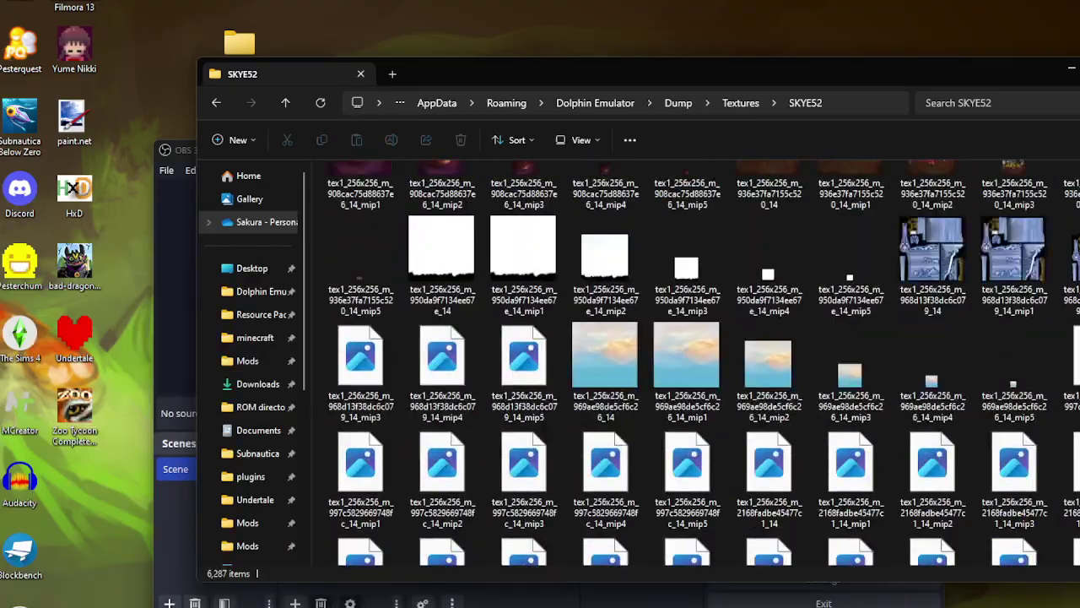
pyautogui.scroll(15, 702, 363)
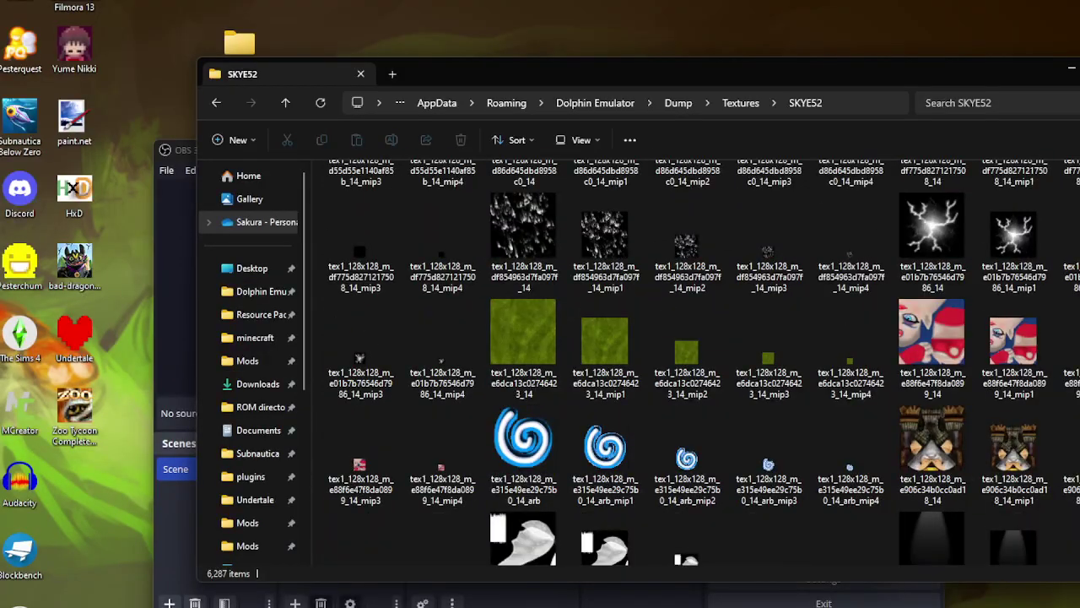
pyautogui.scroll(-10, 702, 363)
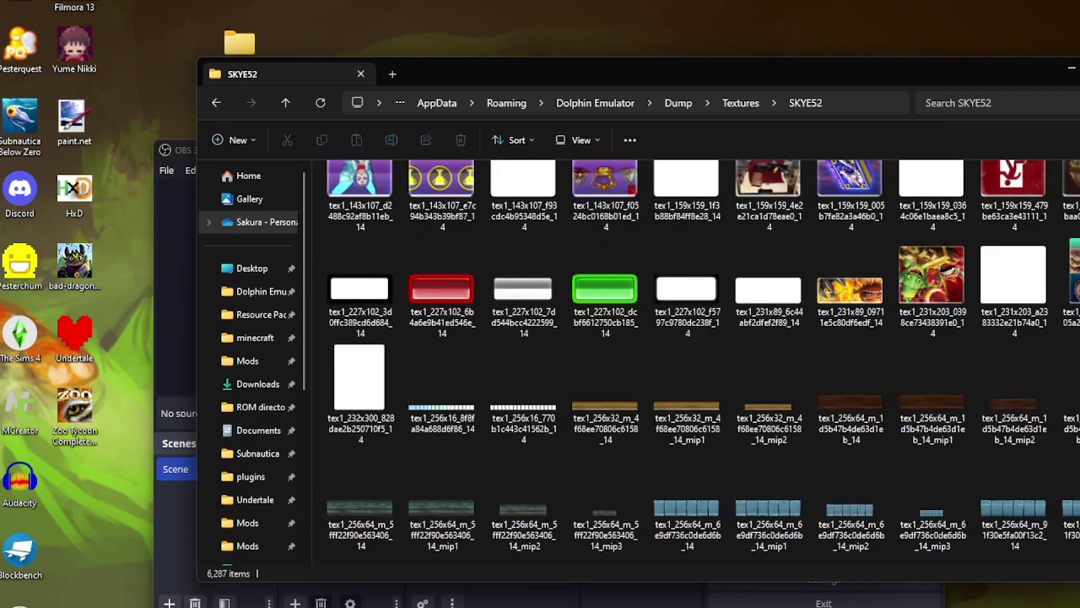
pyautogui.scroll(-8, 702, 363)
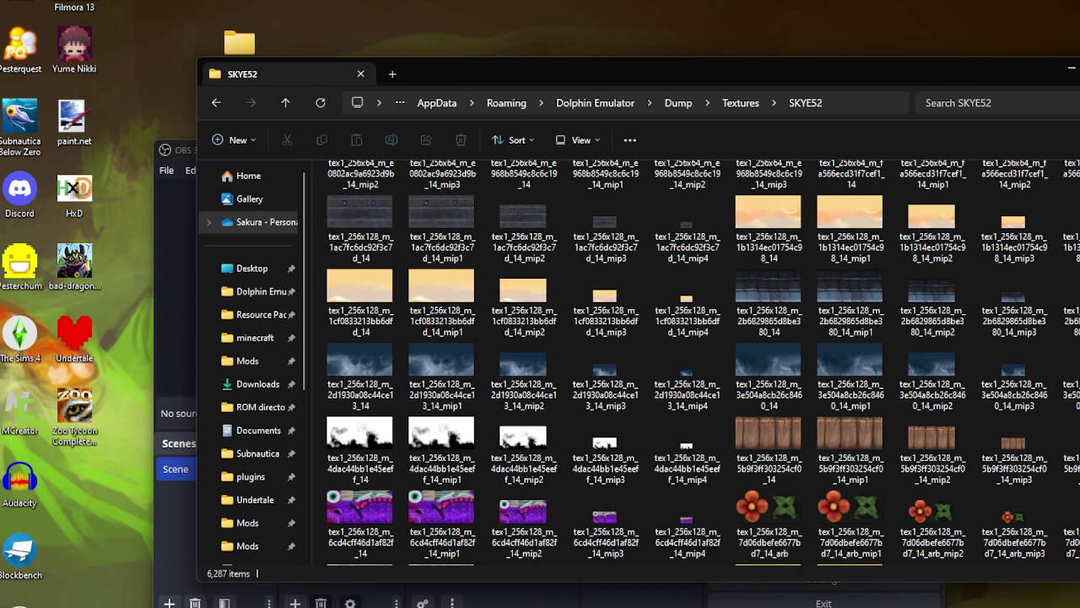
# Examine the 256x128 dumped textures, comparing the purple body texture with the eye and the purple wing texture with their mip versions.
pyautogui.scroll(-3, 370, 281)
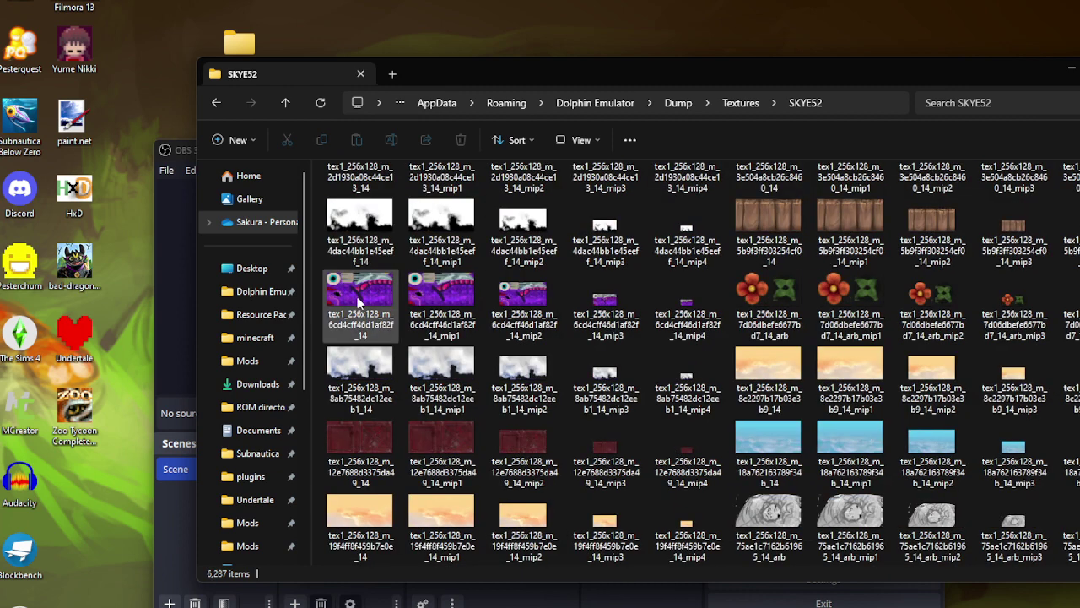
pyautogui.moveTo(365, 293)
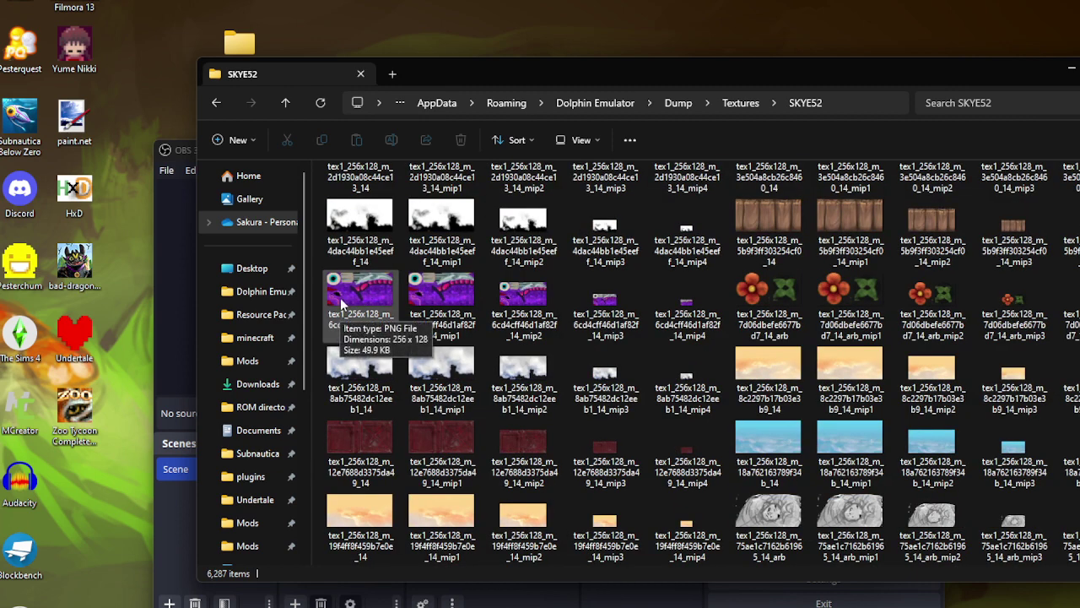
pyautogui.scroll(-5, 760, 506)
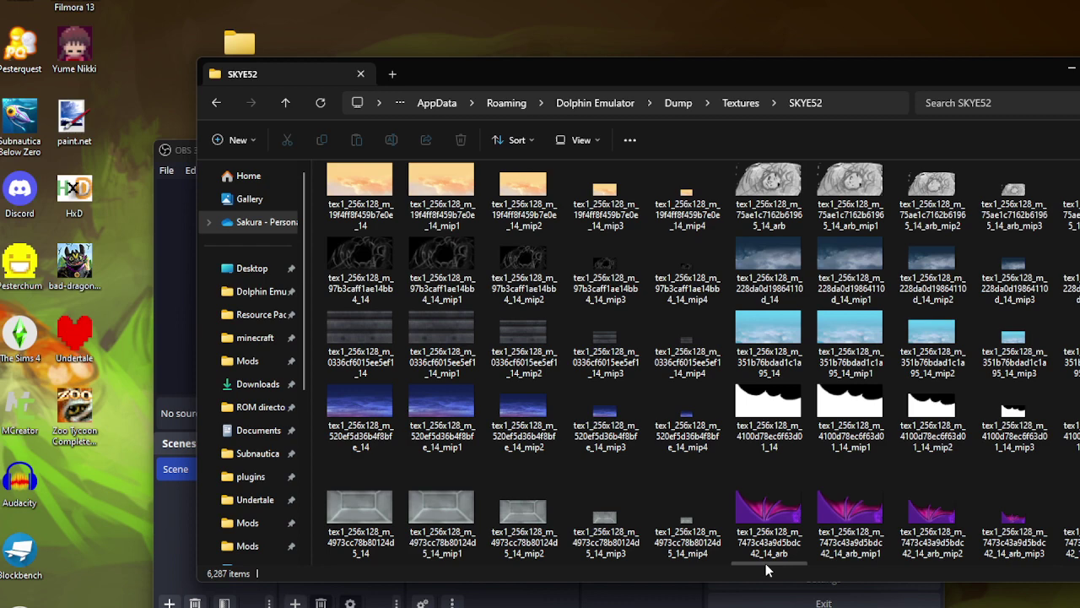
pyautogui.moveTo(768, 525)
pyautogui.scroll(-2, 692, 363)
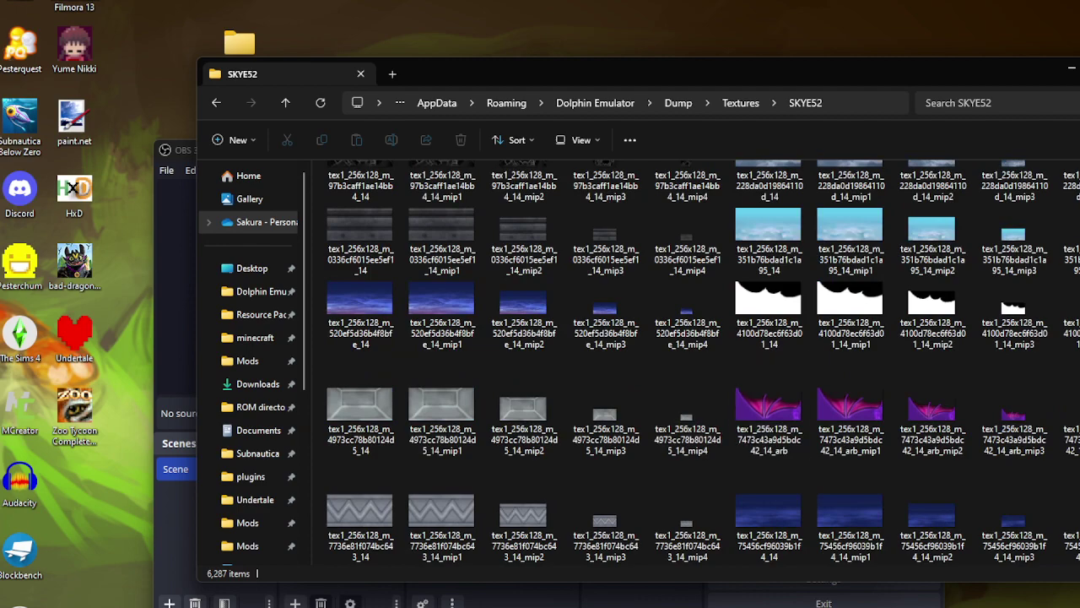
pyautogui.scroll(10, 703, 363)
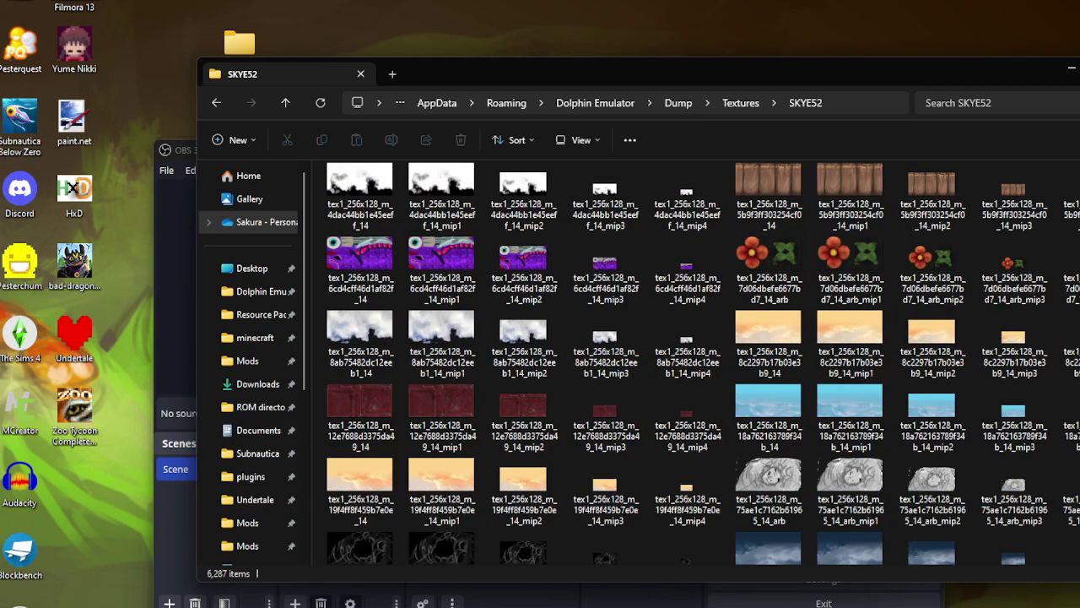
pyautogui.scroll(-9, 779, 441)
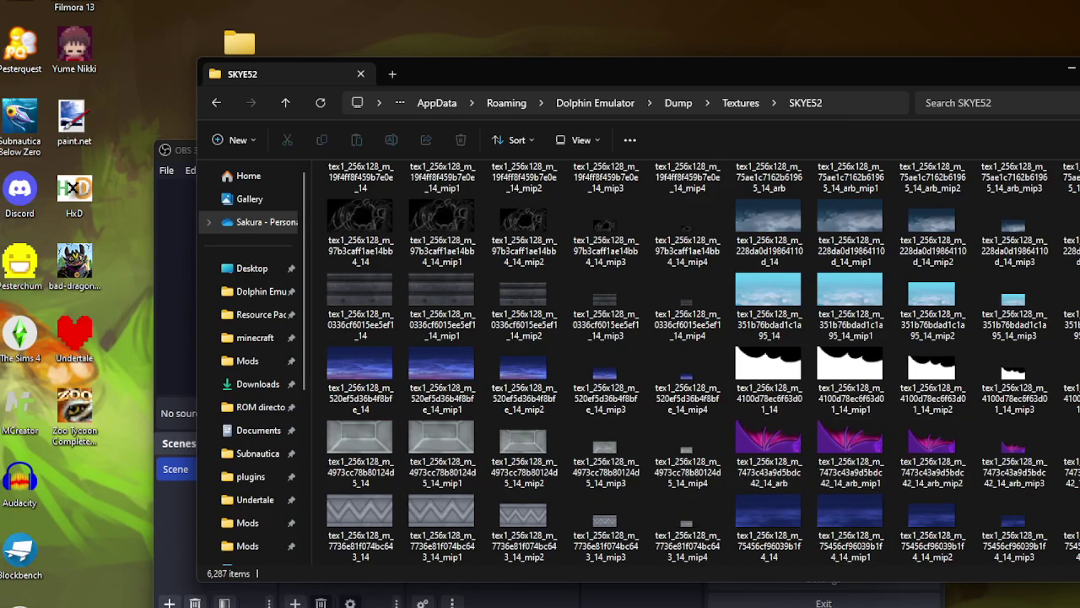
pyautogui.moveTo(784, 607)
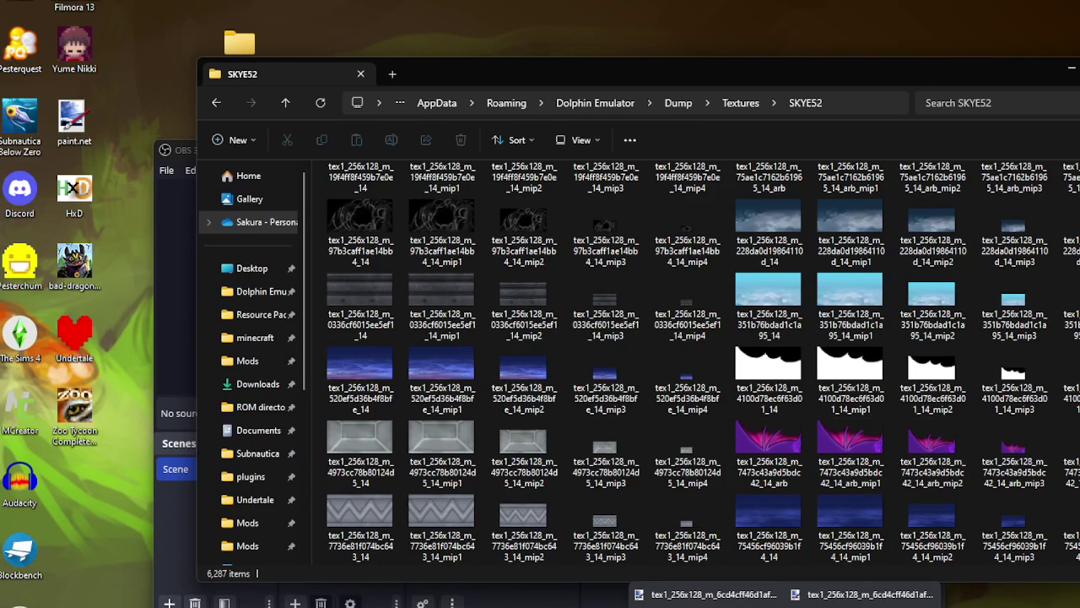
# Switch to paint.net to view the original purple body texture tex1_256x128_m_6cd4cff46d1af82f_14.
pyautogui.click(705, 594)
pyautogui.click(860, 594)
pyautogui.click(861, 594)
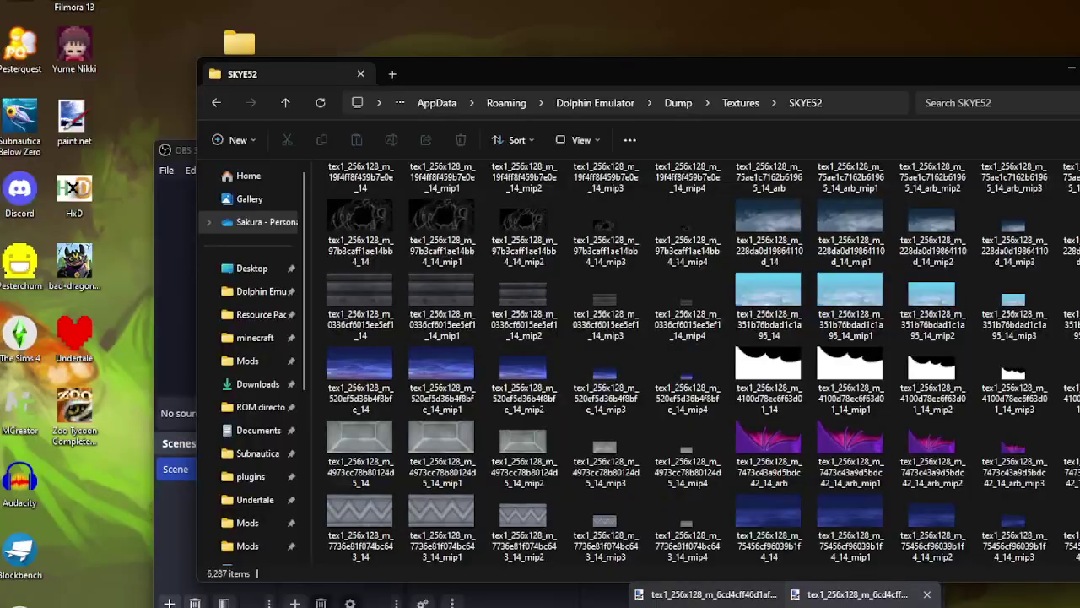
pyautogui.click(861, 594)
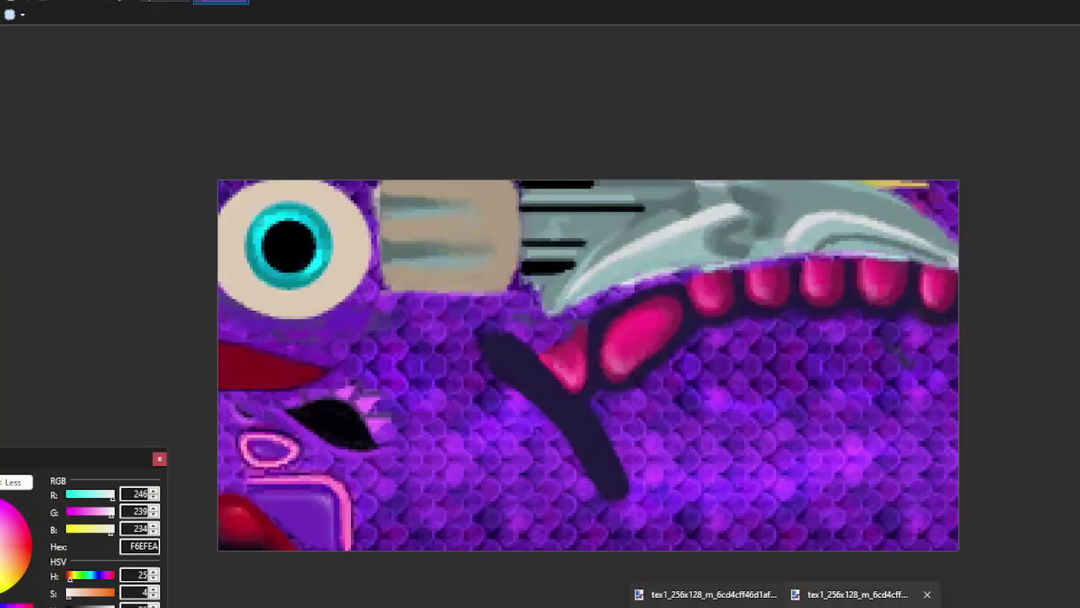
# Open the dumped wing texture tex1_256x128_m_7473c43a9d5bdc42_14_arb from the SKYE52 dump folder in paint.net and inspect it up close.
pyautogui.moveTo(532, 607)
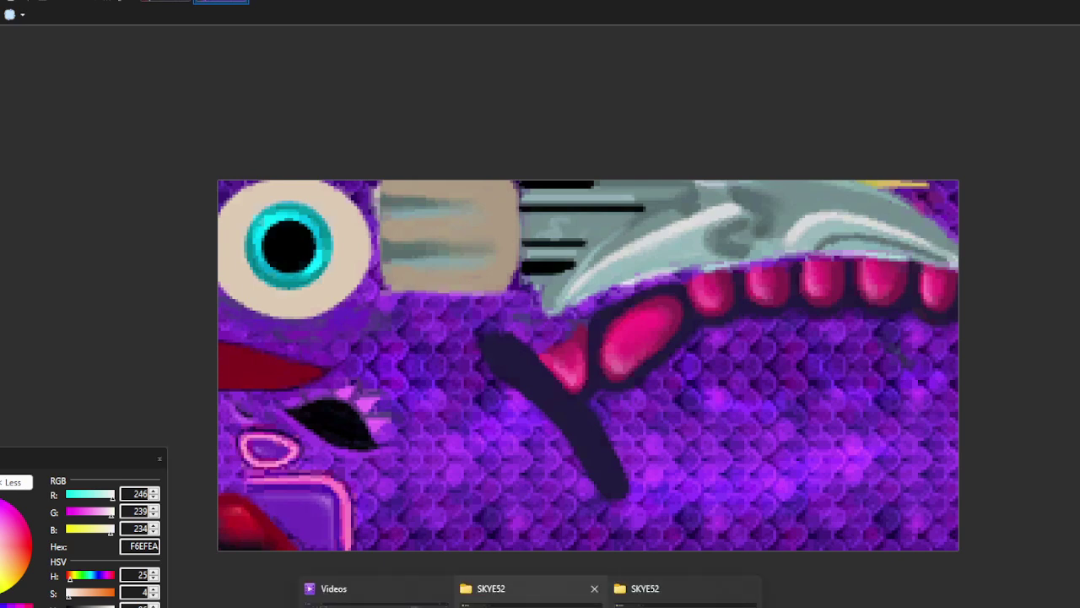
pyautogui.click(686, 594)
pyautogui.click(770, 448)
pyautogui.rightClick(770, 447)
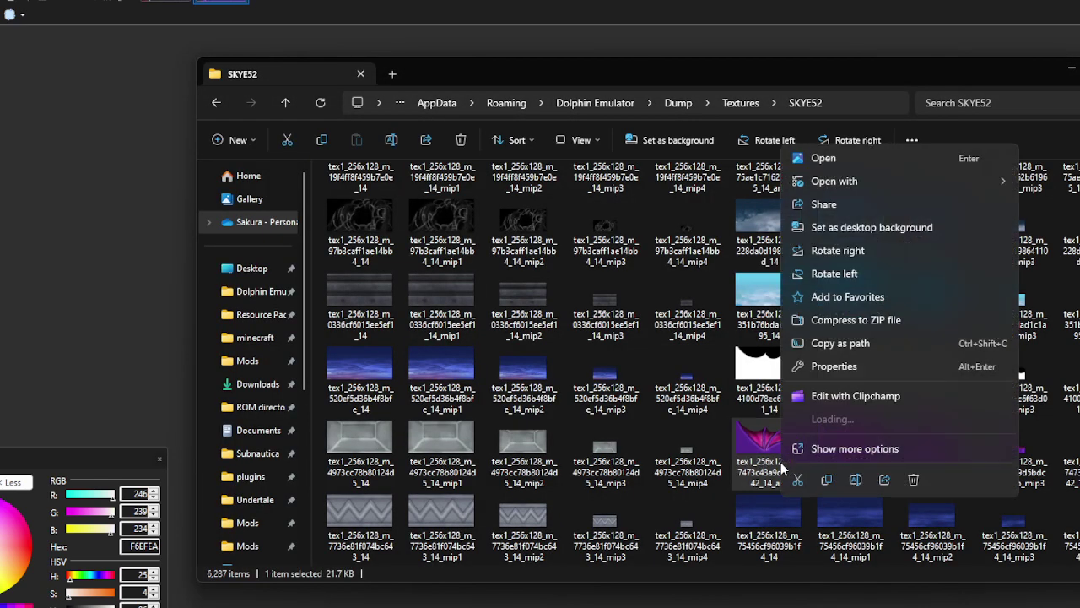
pyautogui.moveTo(837, 160)
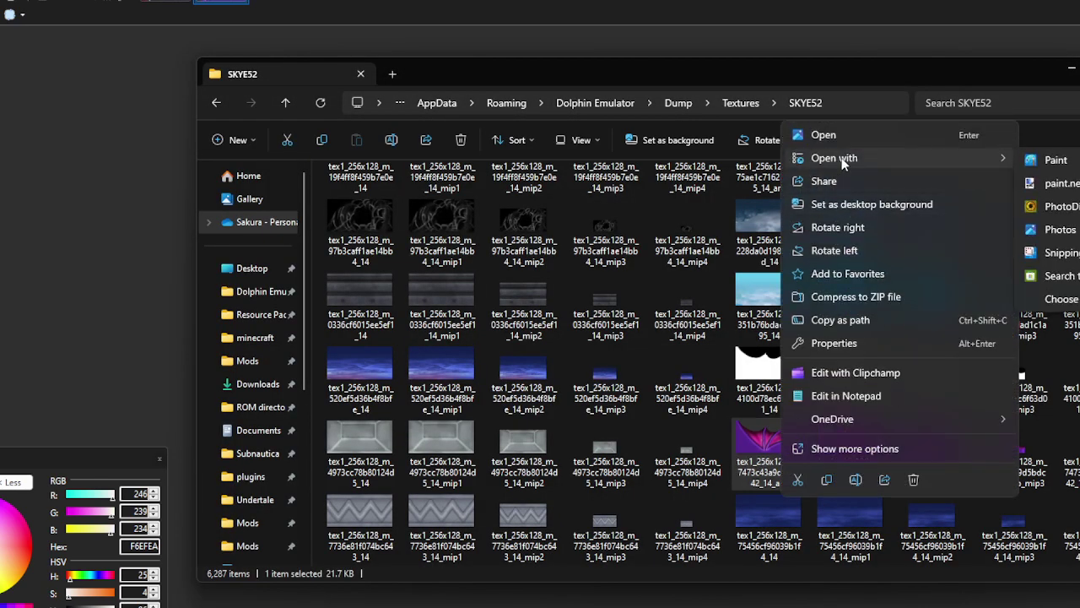
pyautogui.click(1041, 187)
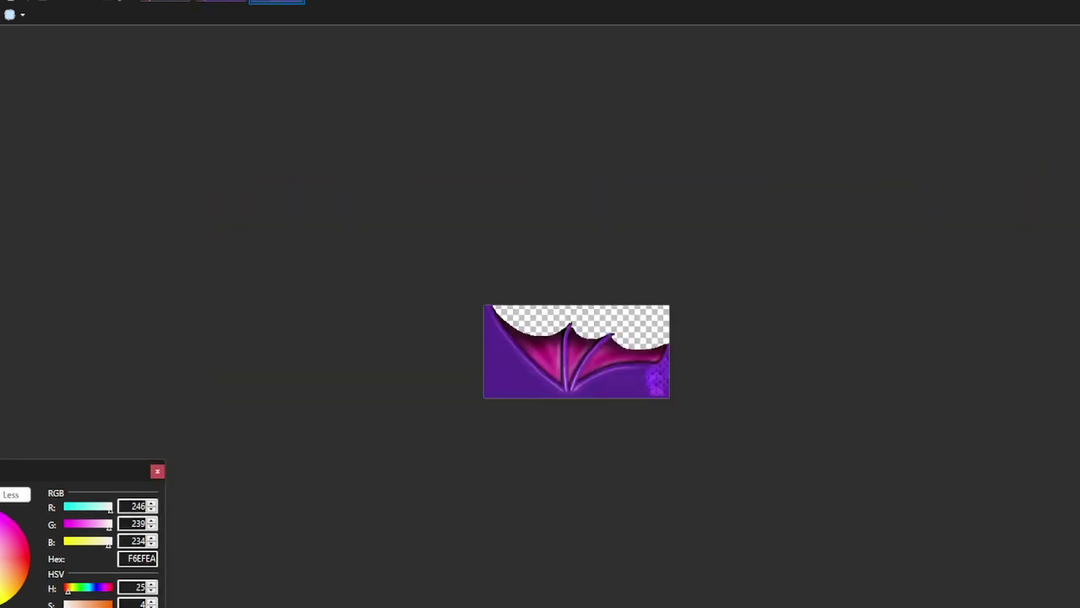
pyautogui.scroll(5, 573, 346)
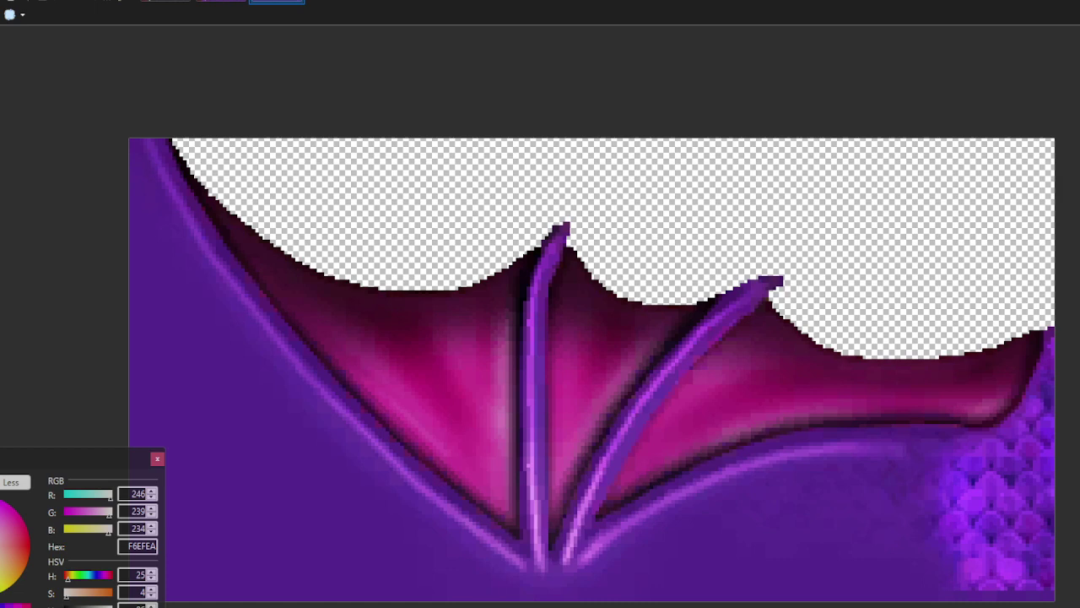
# Close the wing texture and compare the original purple body texture with its dark recoloured version.
pyautogui.click(300, 1)
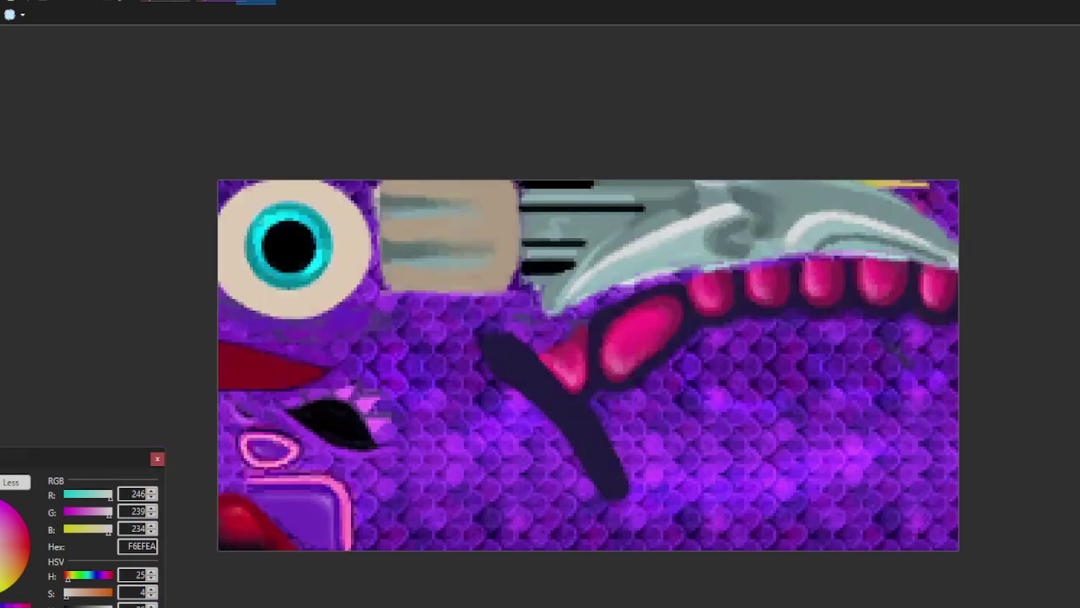
pyautogui.click(176, 1)
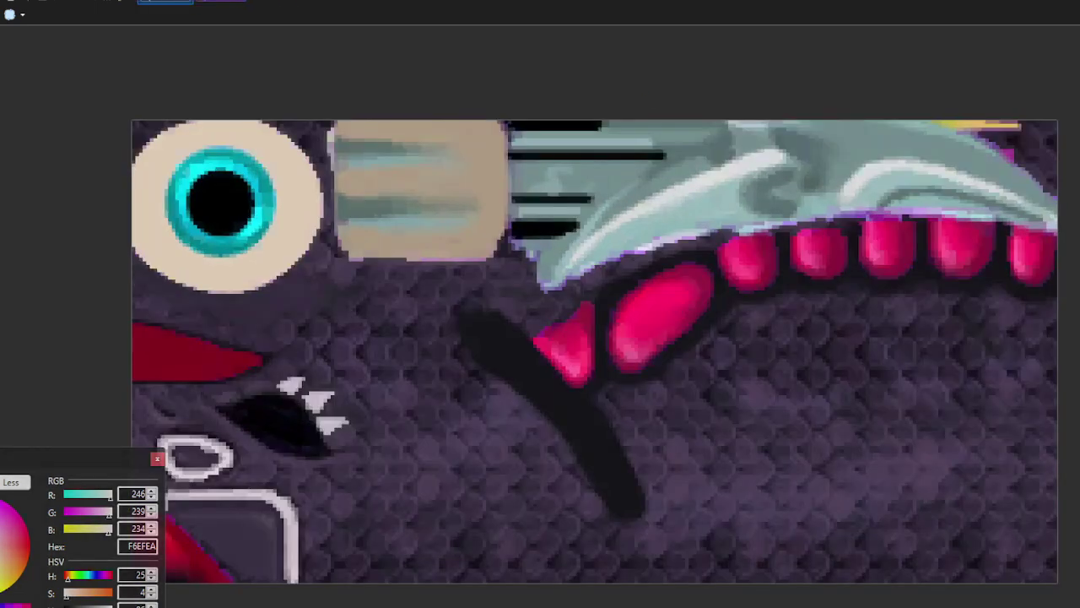
pyautogui.press('x')
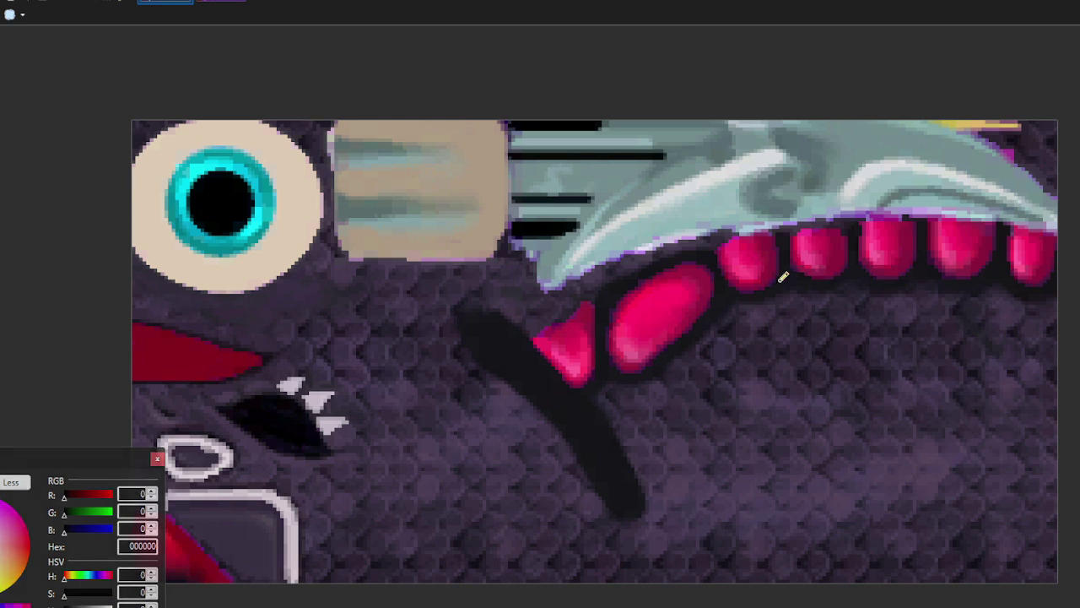
pyautogui.moveTo(779, 275)
pyautogui.mouseDown()
pyautogui.moveTo(730, 374)
pyautogui.moveTo(751, 405)
pyautogui.moveTo(724, 357)
pyautogui.moveTo(725, 371)
pyautogui.moveTo(716, 356)
pyautogui.moveTo(690, 395)
pyautogui.mouseUp()
pyautogui.click(67, 3)
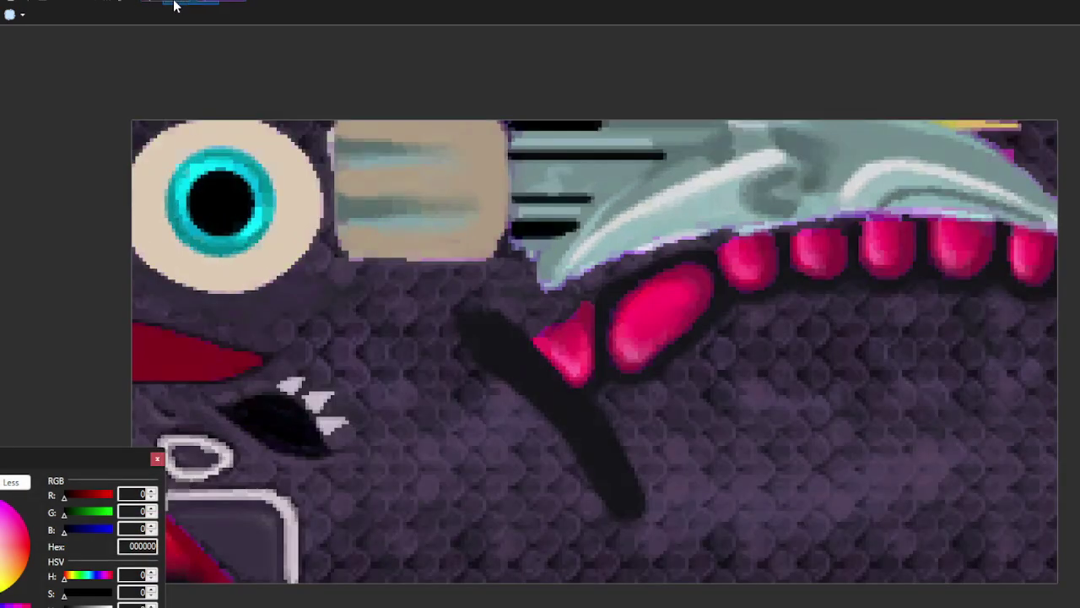
pyautogui.click(222, 2)
pyautogui.click(165, 3)
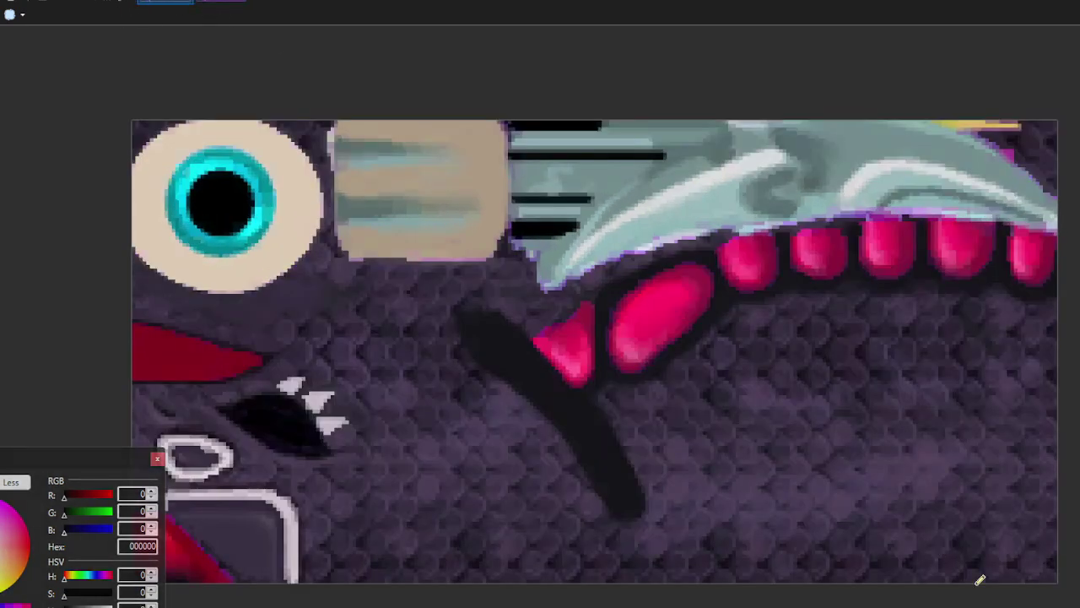
# Examine the dark recoloured body texture at different zoom levels, including the eye, scales and pink shapes.
pyautogui.scroll(-1, 574, 347)
pyautogui.hotkey('ctrl', '+')
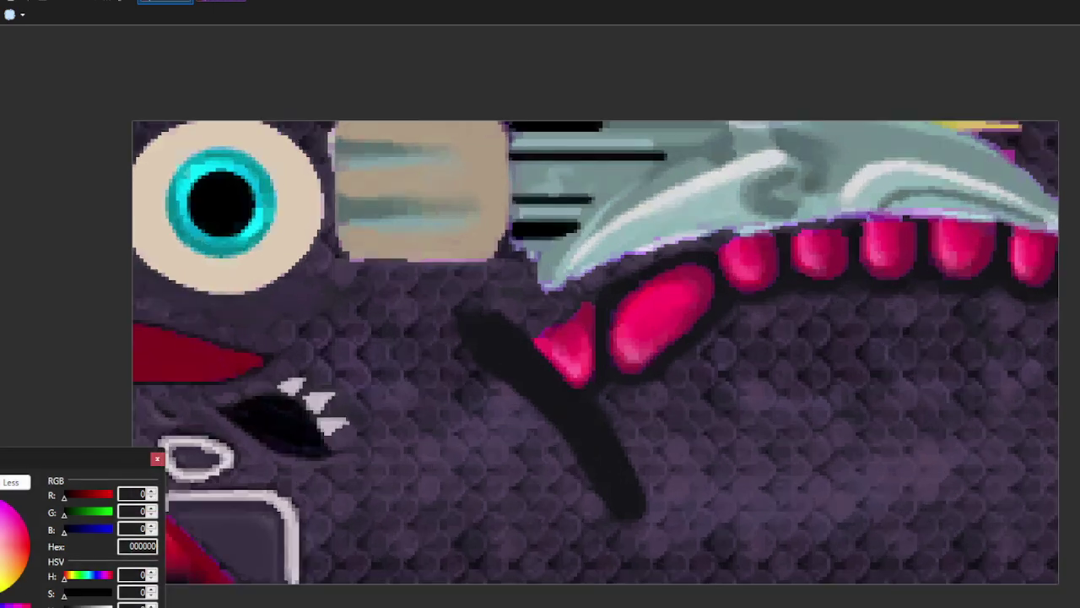
pyautogui.hotkey('ctrl', '-')
pyautogui.hotkey('ctrl', '+')
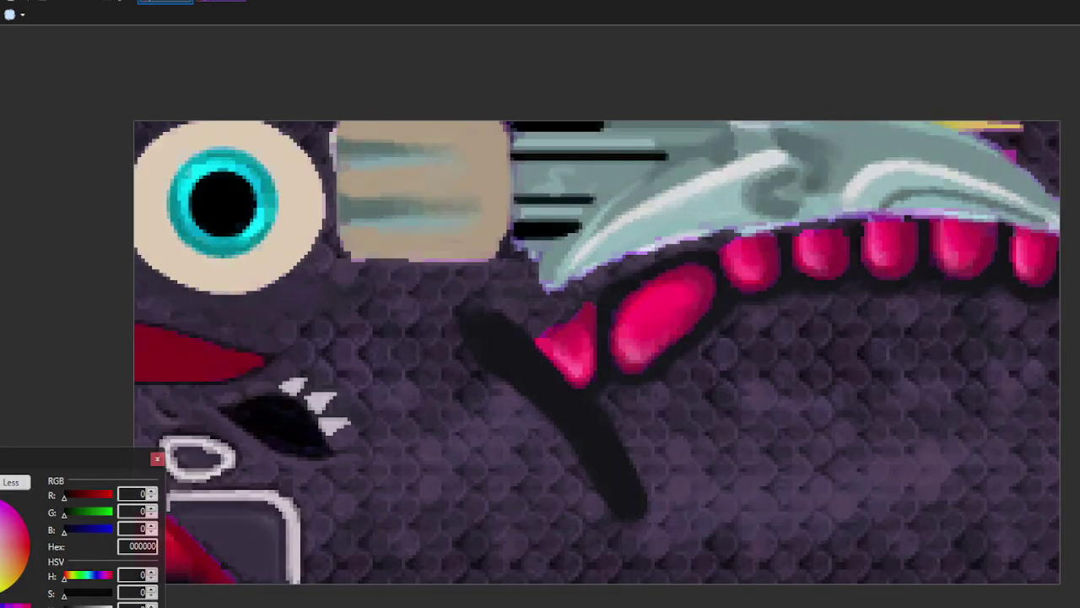
pyautogui.hotkey('ctrl', '-')
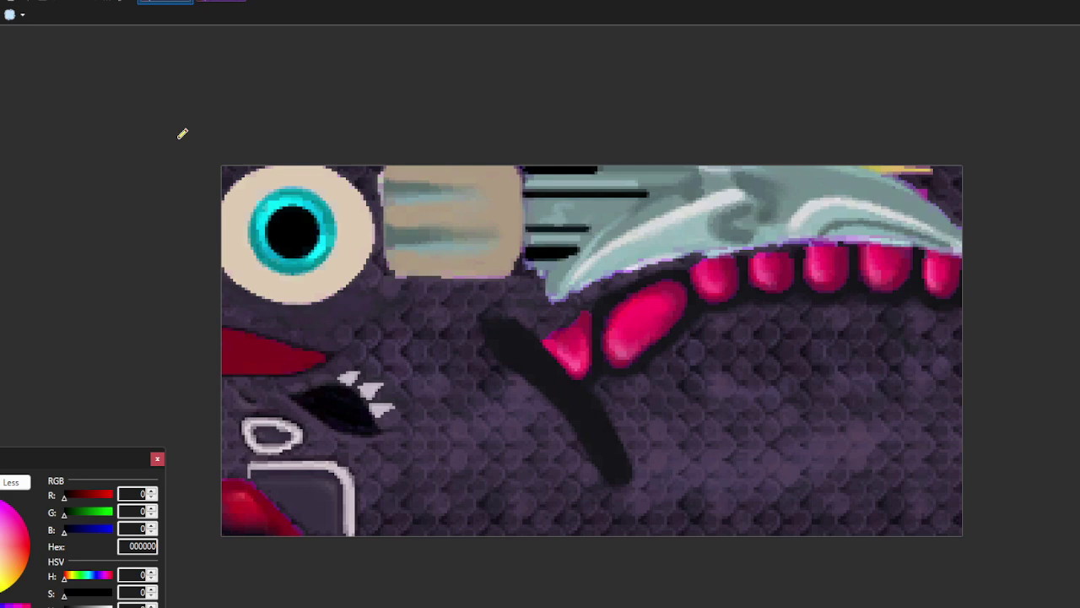
pyautogui.hotkey('ctrl', '+')
pyautogui.hotkey('ctrl', '+')
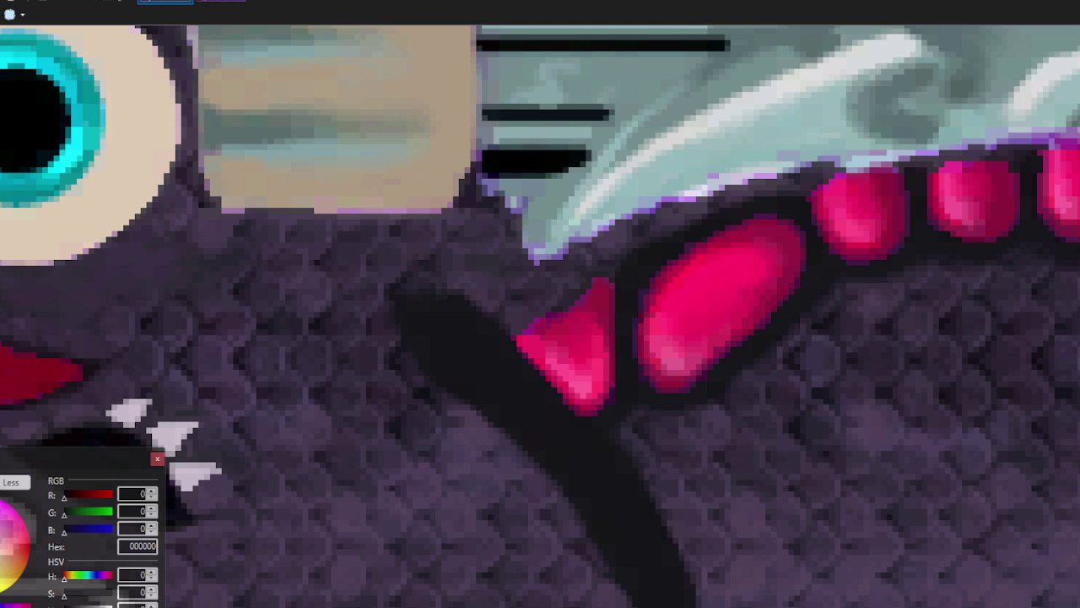
pyautogui.hotkey('ctrl', '-')
pyautogui.hotkey('ctrl', '-')
pyautogui.scroll(-2, 599, 338)
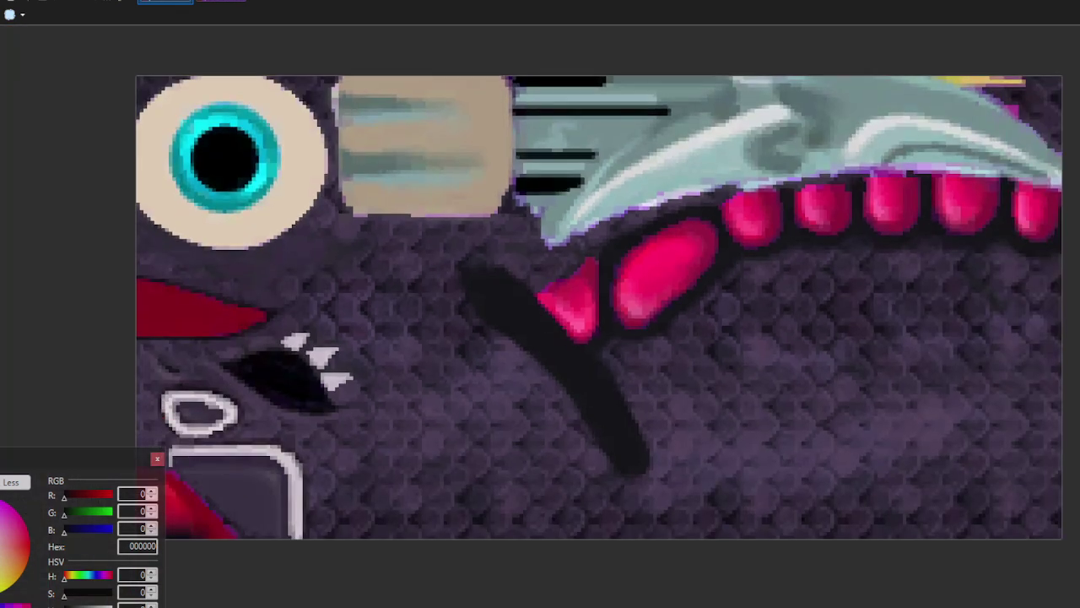
pyautogui.scroll(2, 599, 338)
pyautogui.scroll(-2, 600, 337)
pyautogui.scroll(2, 599, 338)
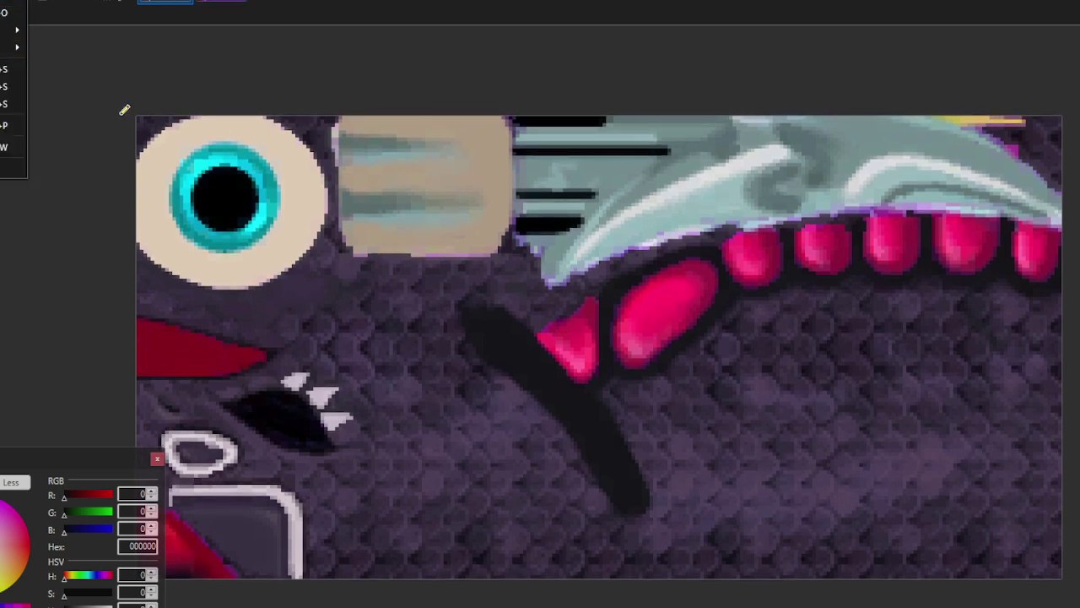
# Return to File Explorer, go to the Downloads folder and bring up the choices for creating a new item, including a folder.
pyautogui.moveTo(530, 606)
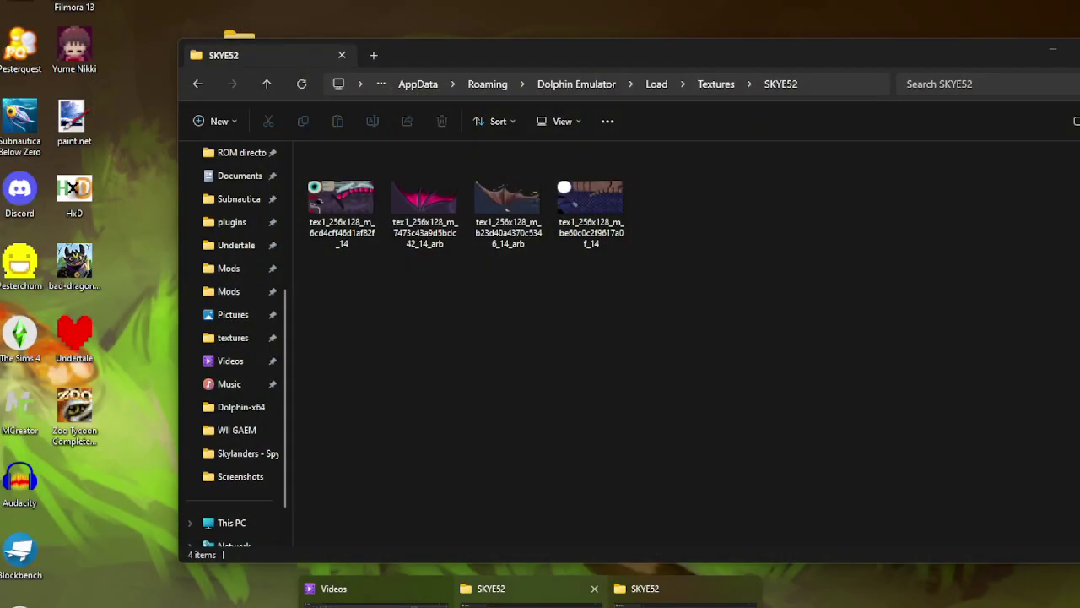
pyautogui.moveTo(685, 604)
pyautogui.click(376, 603)
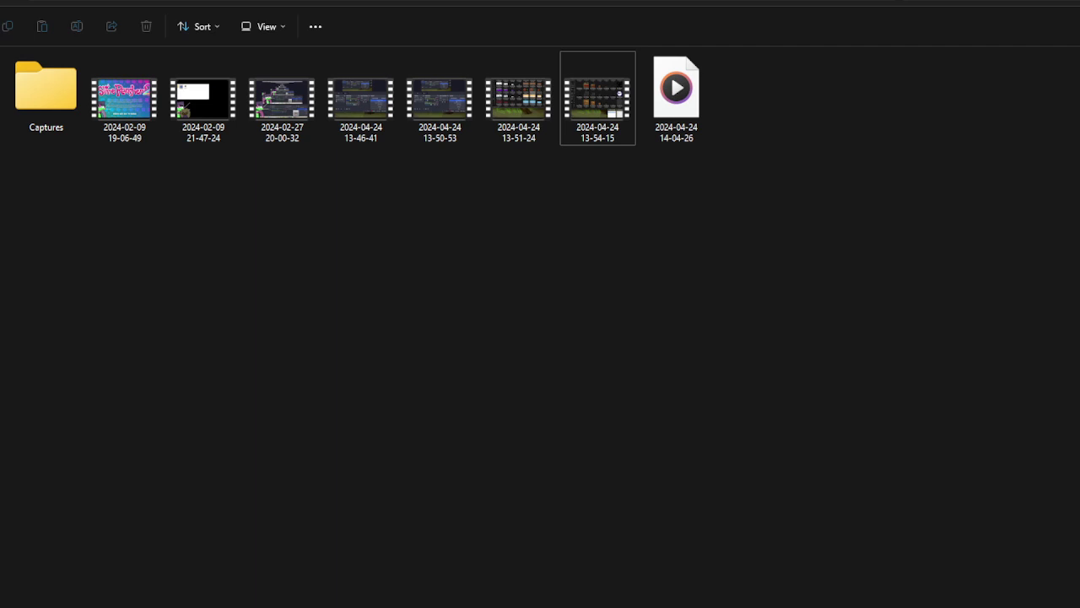
pyautogui.click(532, 589)
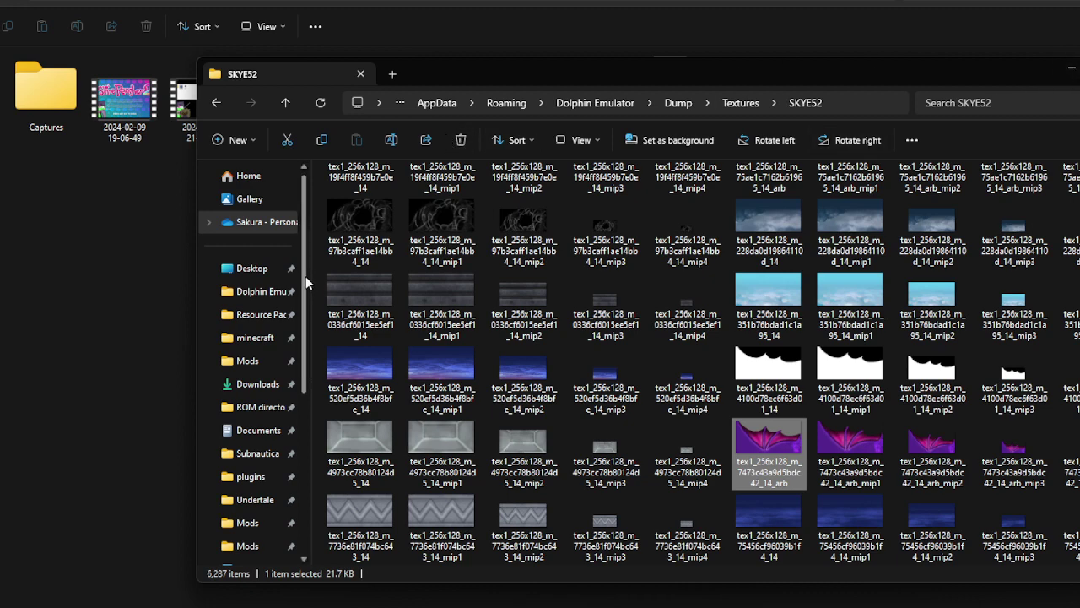
pyautogui.scroll(-1, 300, 283)
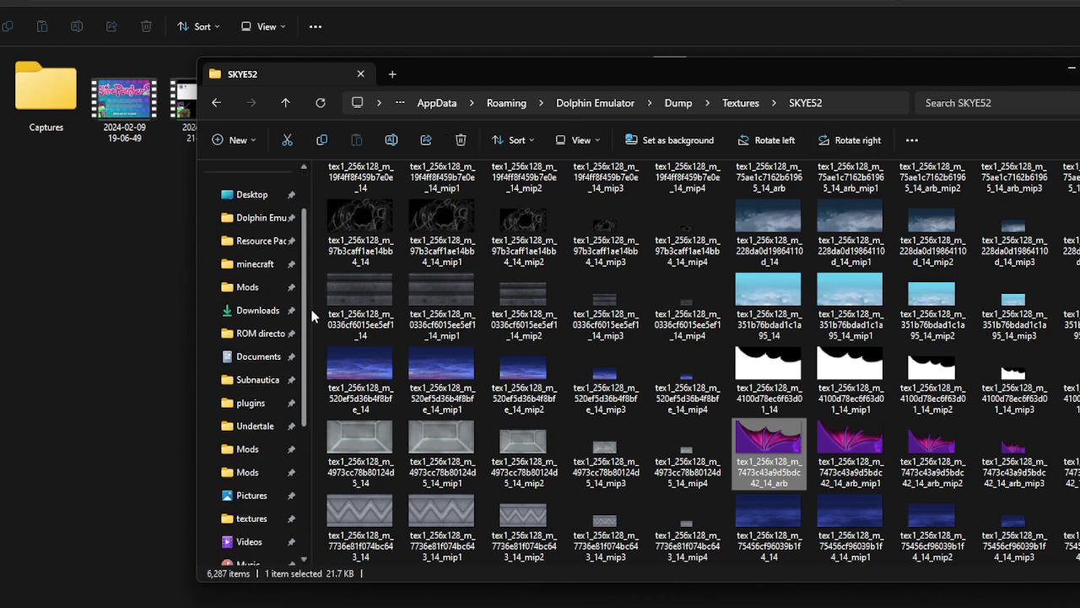
pyautogui.click(223, 312)
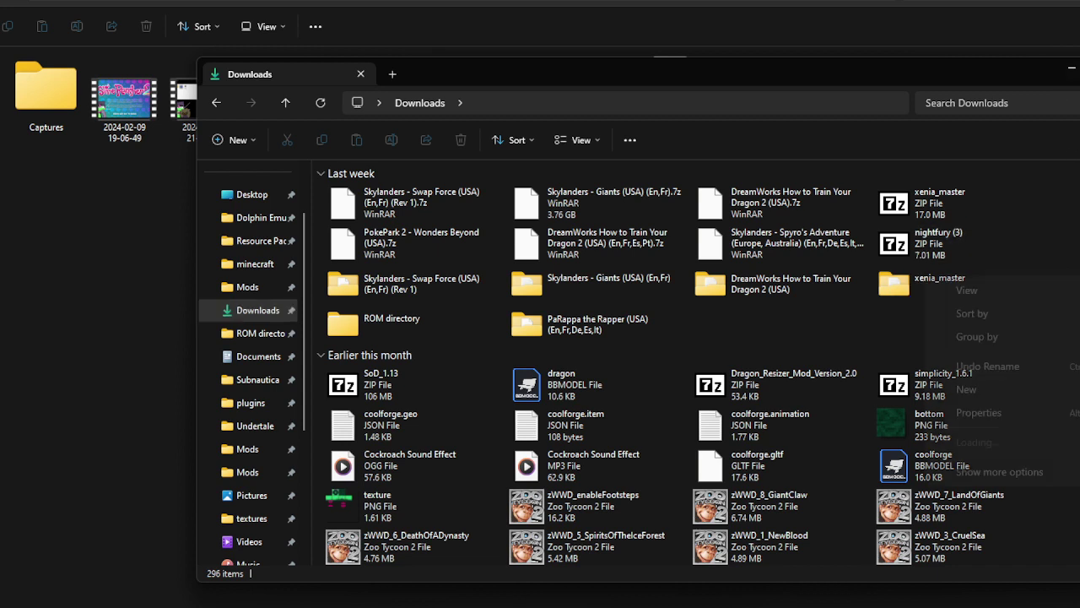
pyautogui.rightClick(925, 486)
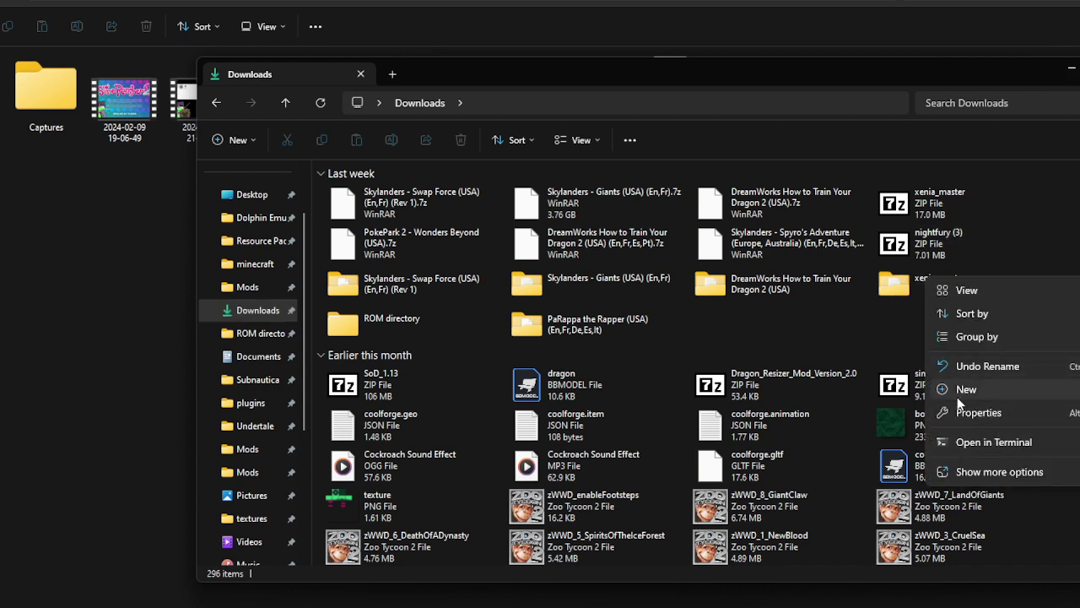
pyautogui.moveTo(968, 399)
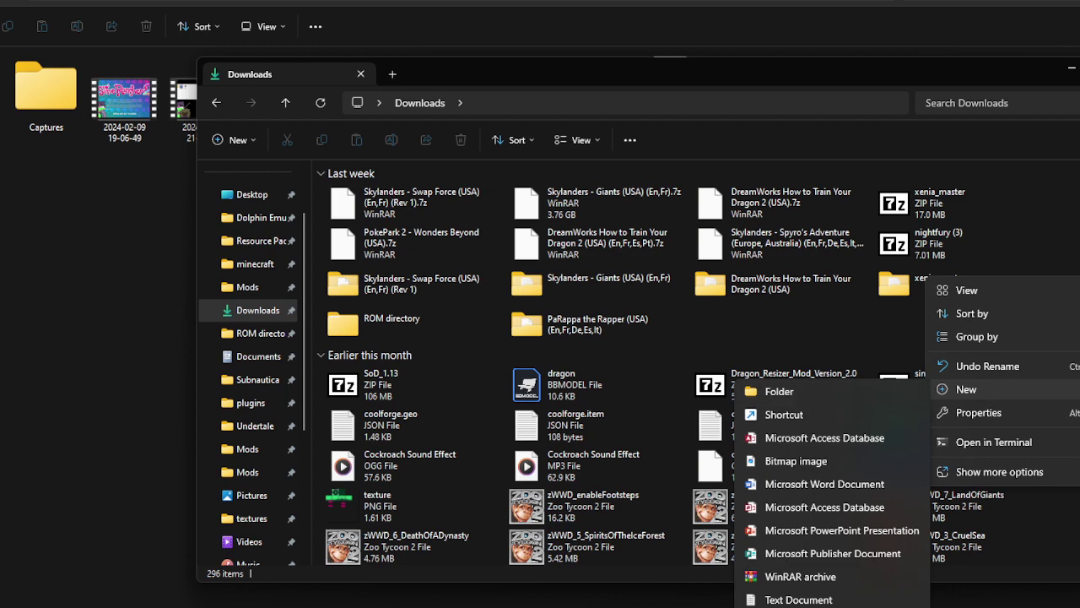
# Check the SKYE52 folder name under Load > Textures against the Game ID in Dolphin's properties info for Skylanders: Giants.
pyautogui.click(451, 585)
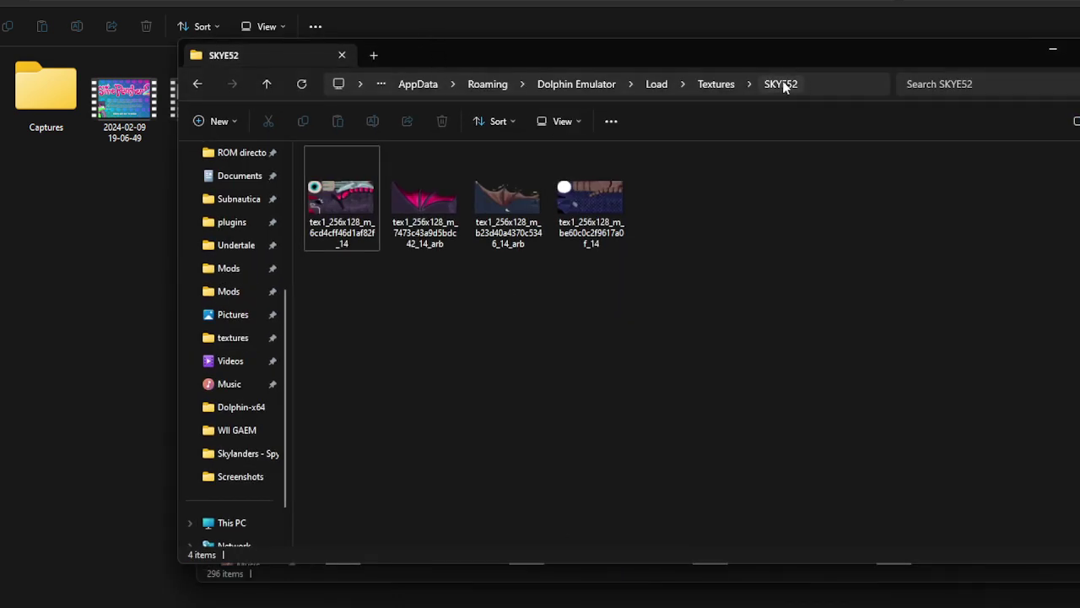
pyautogui.click(1051, 54)
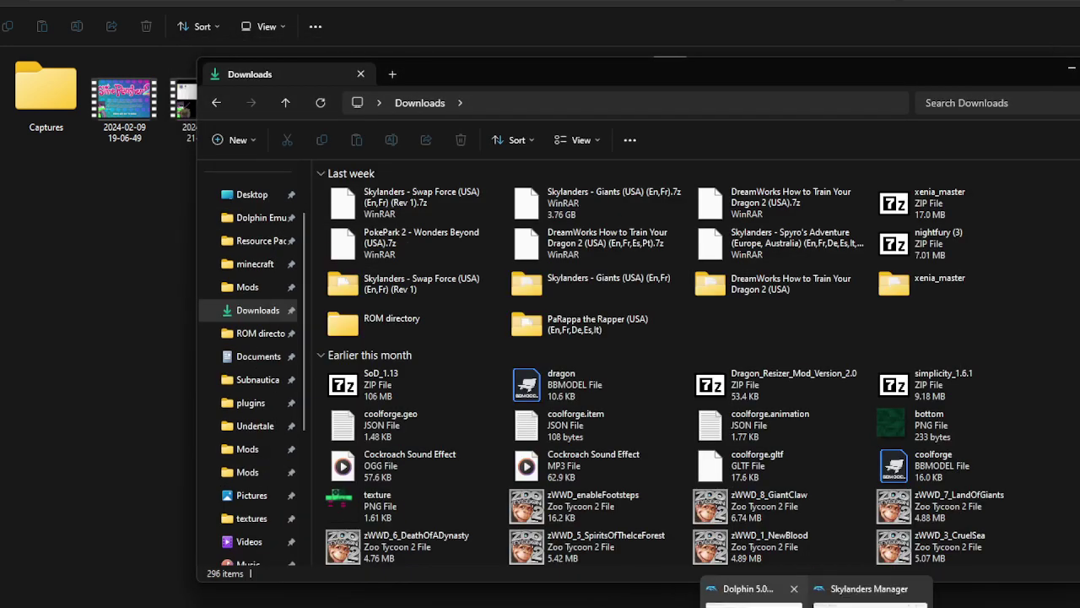
pyautogui.click(754, 591)
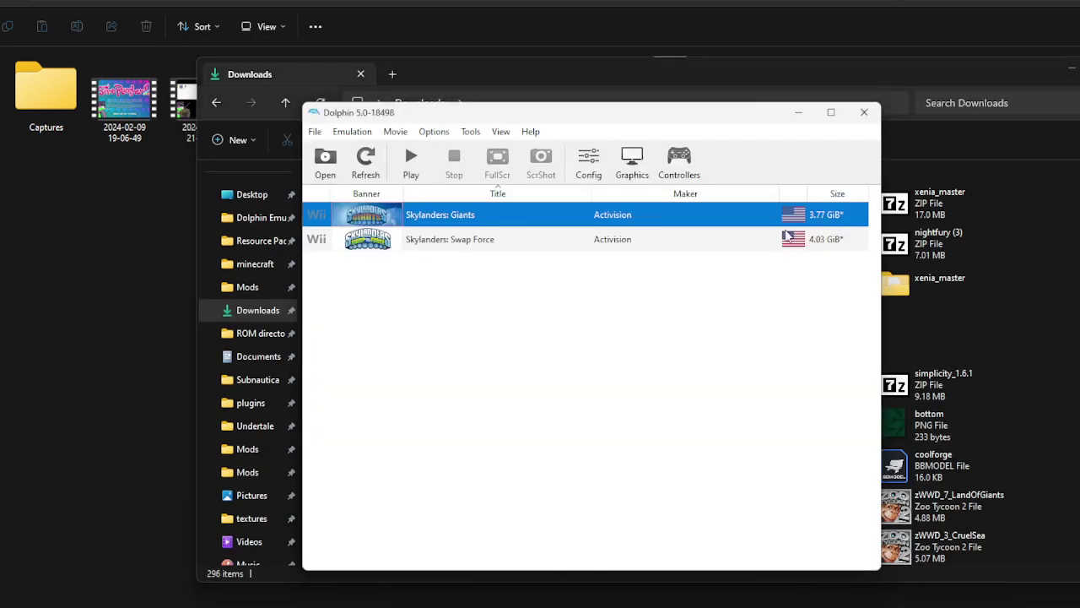
pyautogui.rightClick(448, 216)
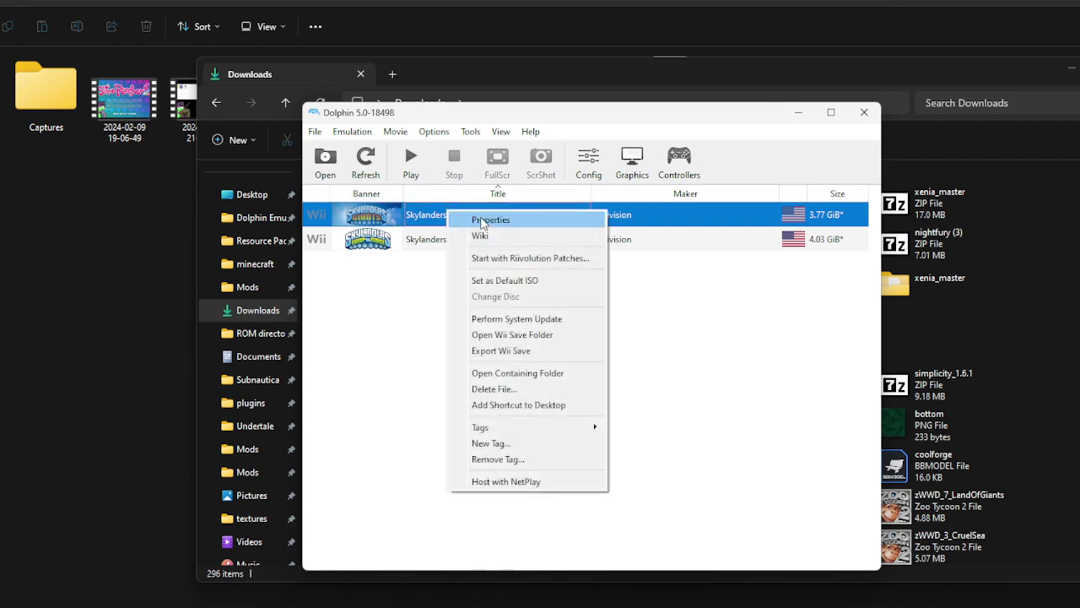
pyautogui.click(478, 221)
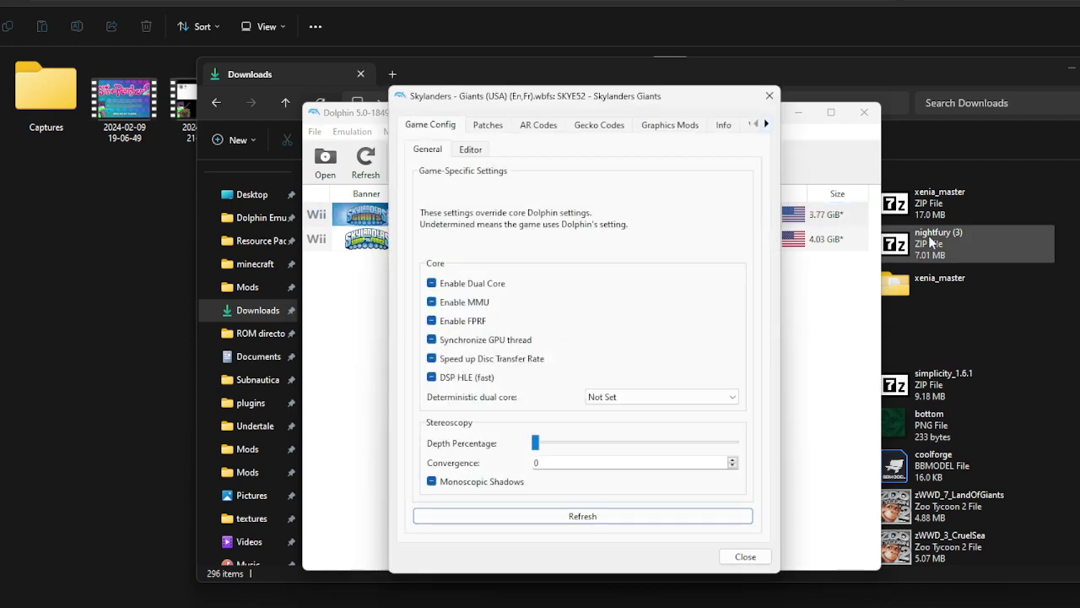
pyautogui.click(722, 126)
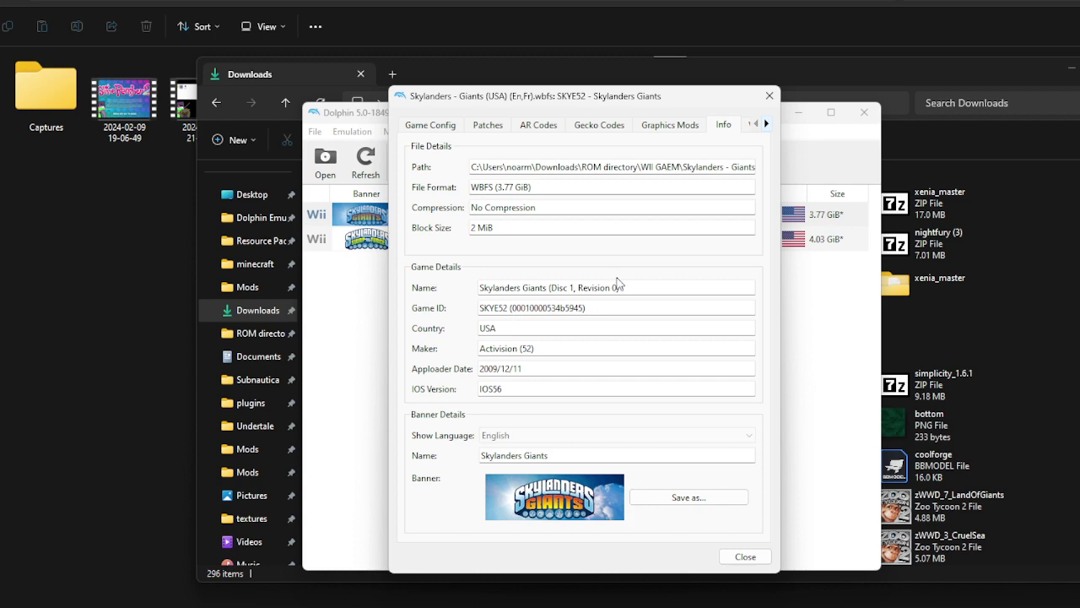
pyautogui.click(769, 95)
pyautogui.click(797, 111)
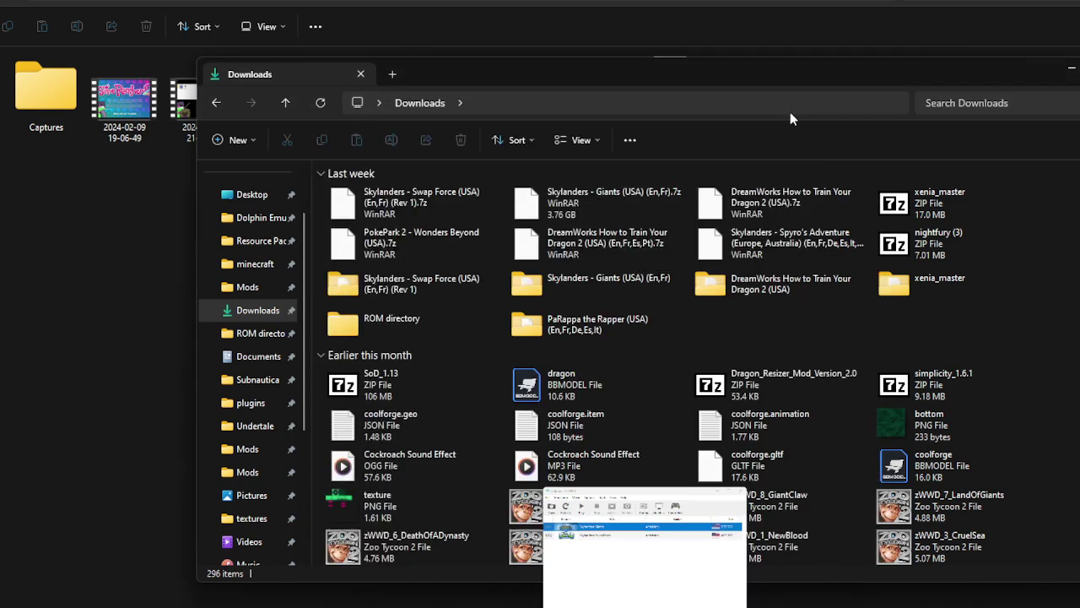
# Return to the SKYE52 folder of replacement textures and go up to the Dolphin Emulator folder.
pyautogui.click(1068, 70)
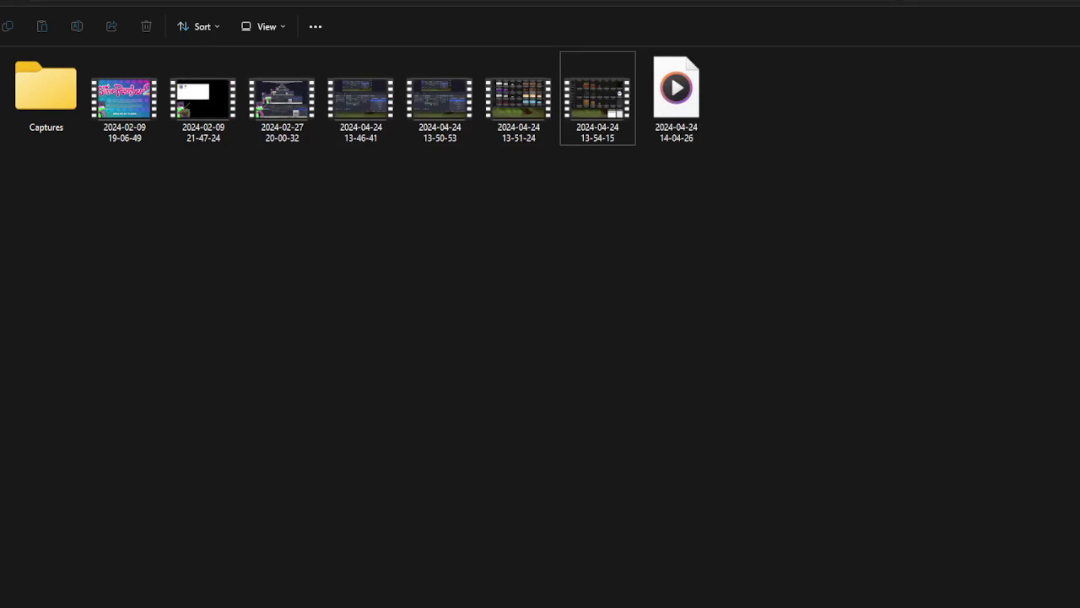
pyautogui.click(523, 589)
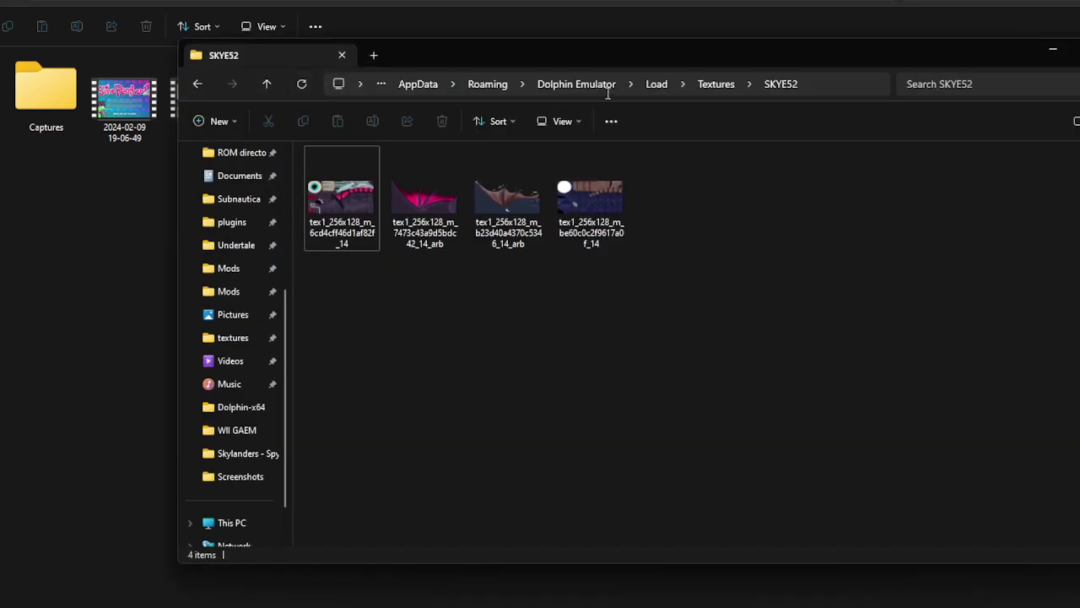
pyautogui.click(591, 85)
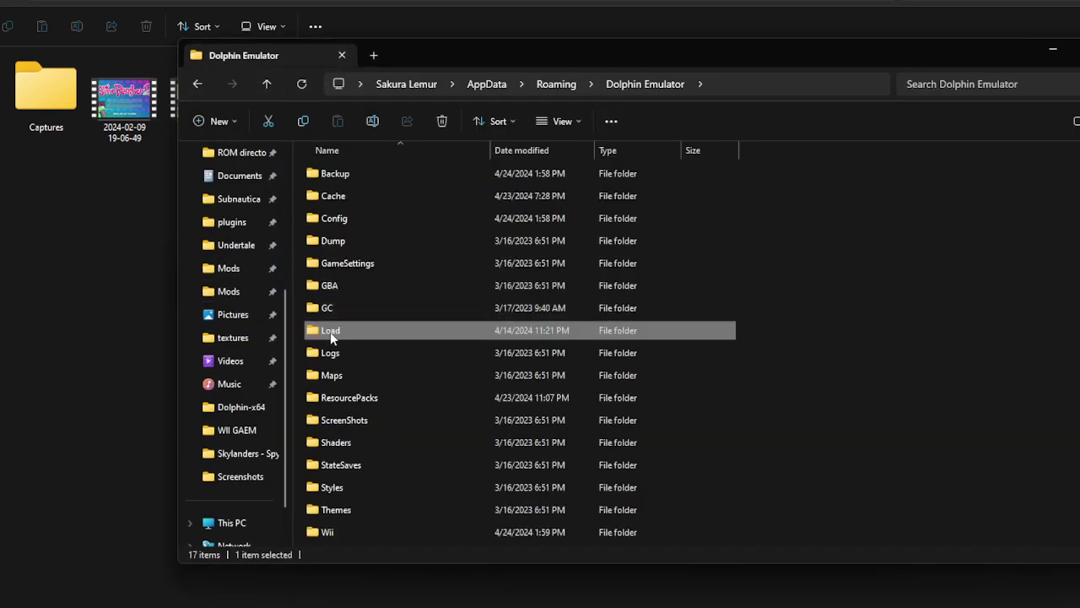
# From the Dolphin Emulator folder, go into Load > Textures and open the SKYE52 folder of replacement textures.
pyautogui.moveTo(286, 340); pyautogui.dragTo(278, 244)
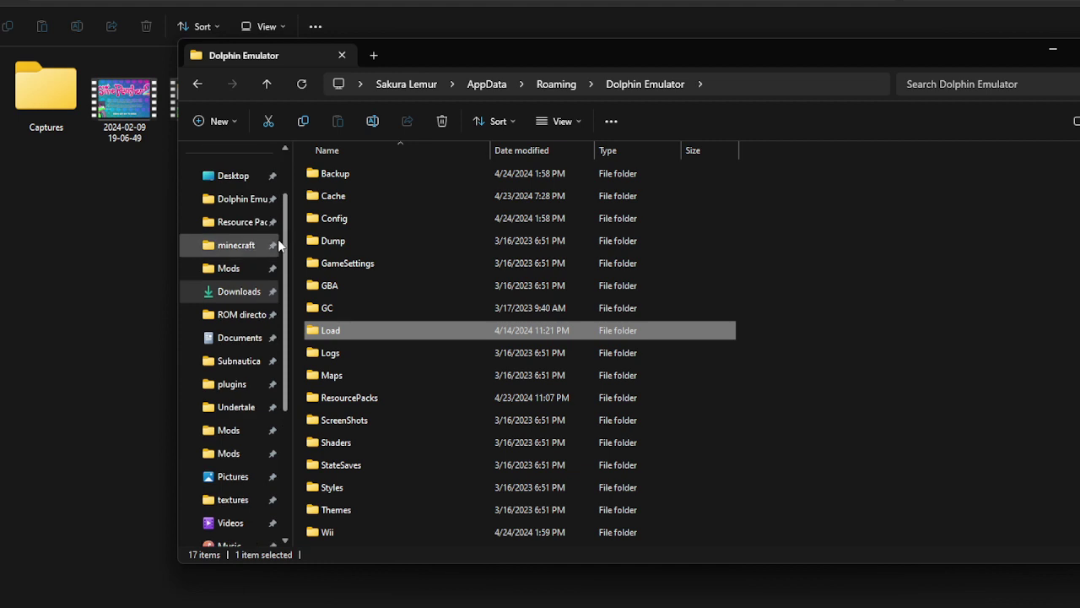
pyautogui.click(267, 123)
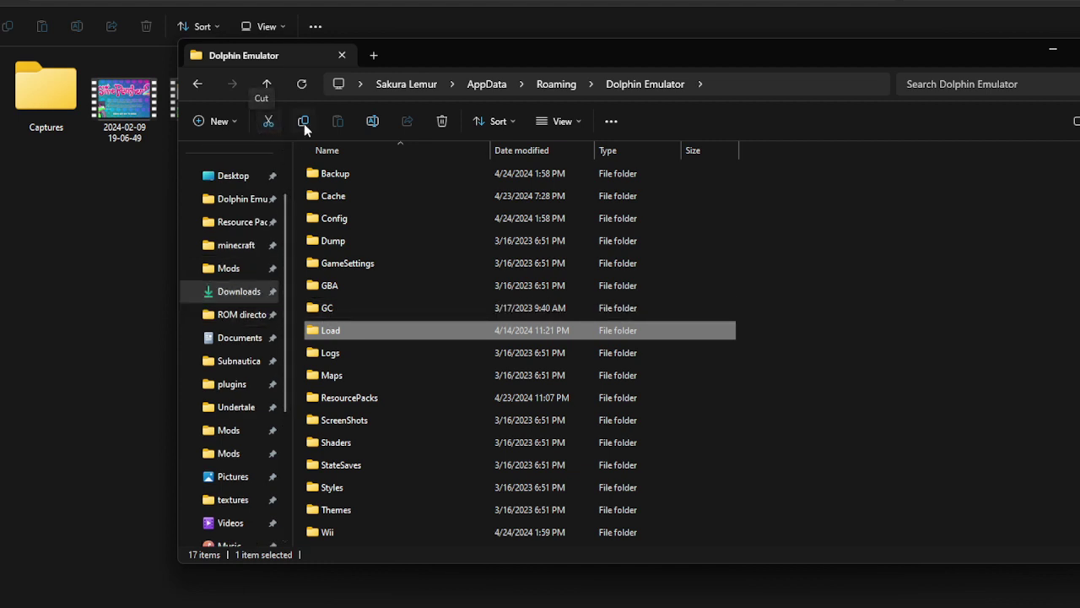
pyautogui.doubleClick(326, 332)
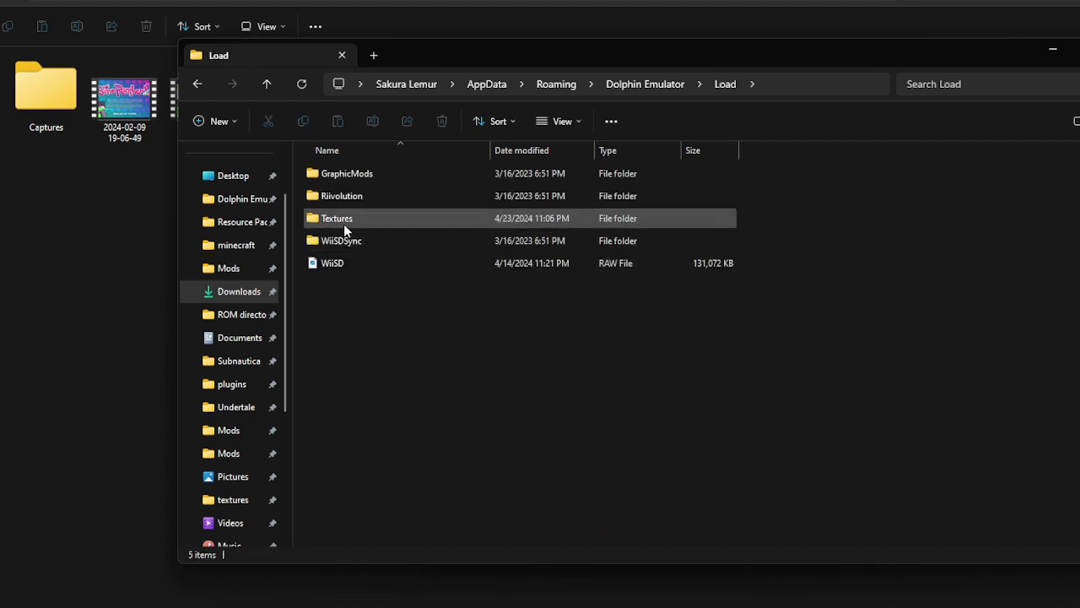
pyautogui.doubleClick(343, 221)
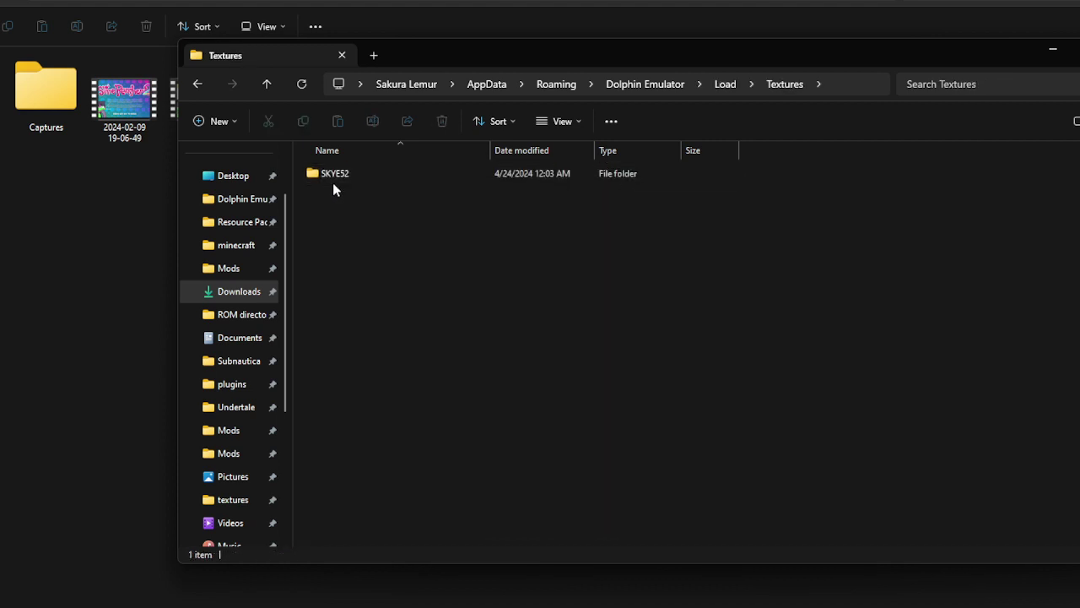
pyautogui.rightClick(335, 215)
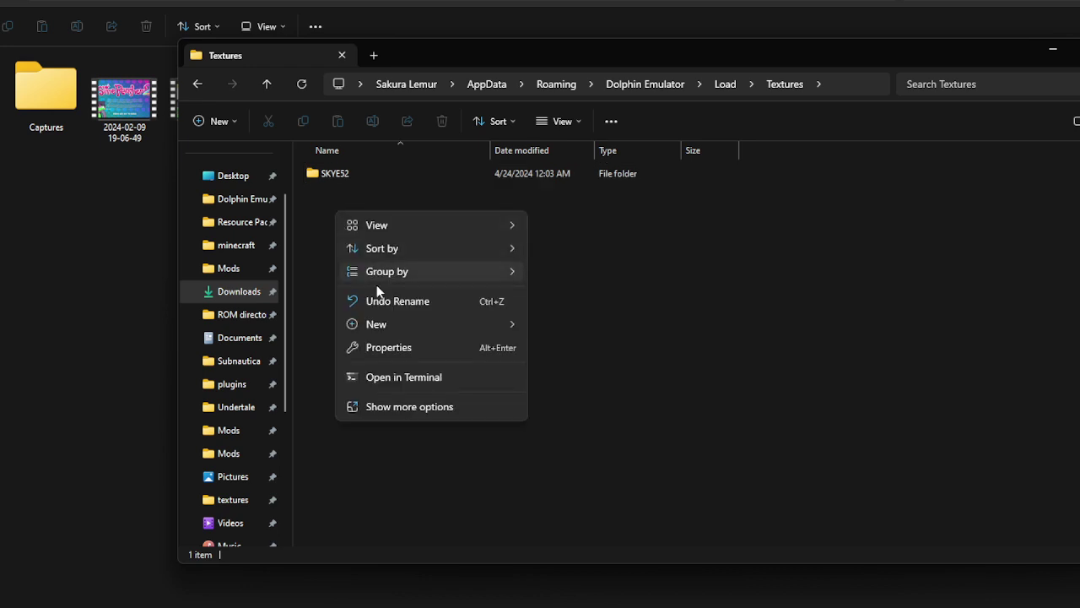
pyautogui.click(687, 298)
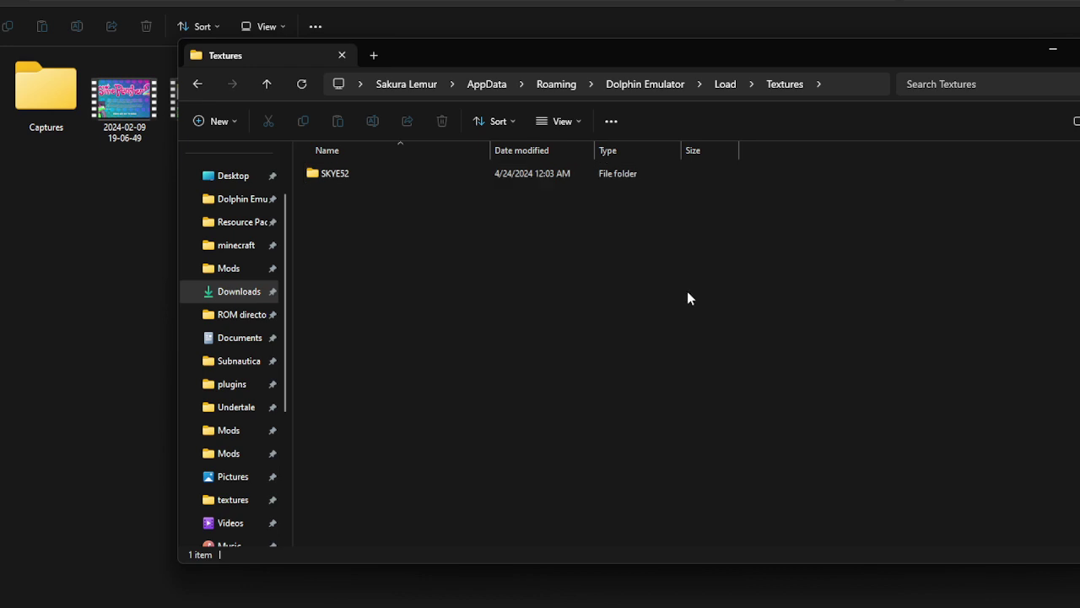
pyautogui.doubleClick(339, 174)
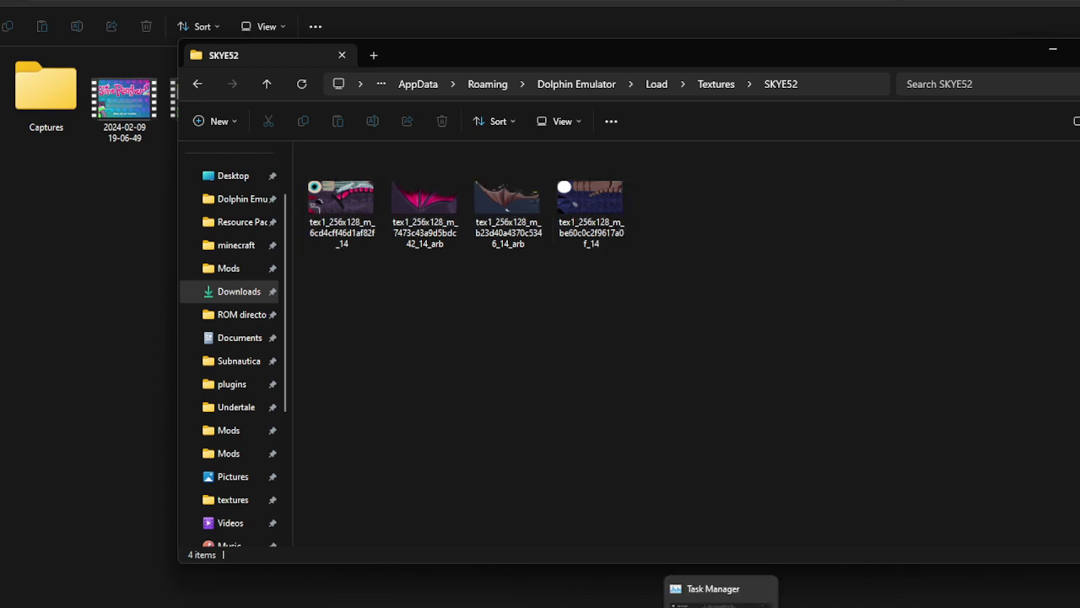
# Switch to Skylanders: Giants in Dolphin and continue past the autosave notice into the game to check Cynder's recoloured textures.
pyautogui.click(734, 586)
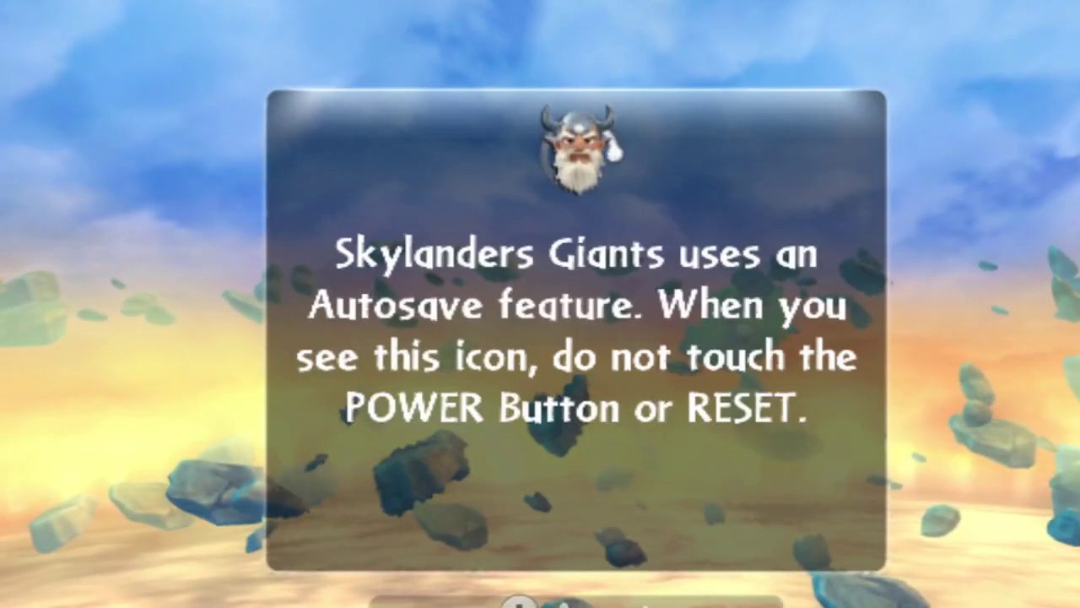
pyautogui.press('a')
pyautogui.press('a')
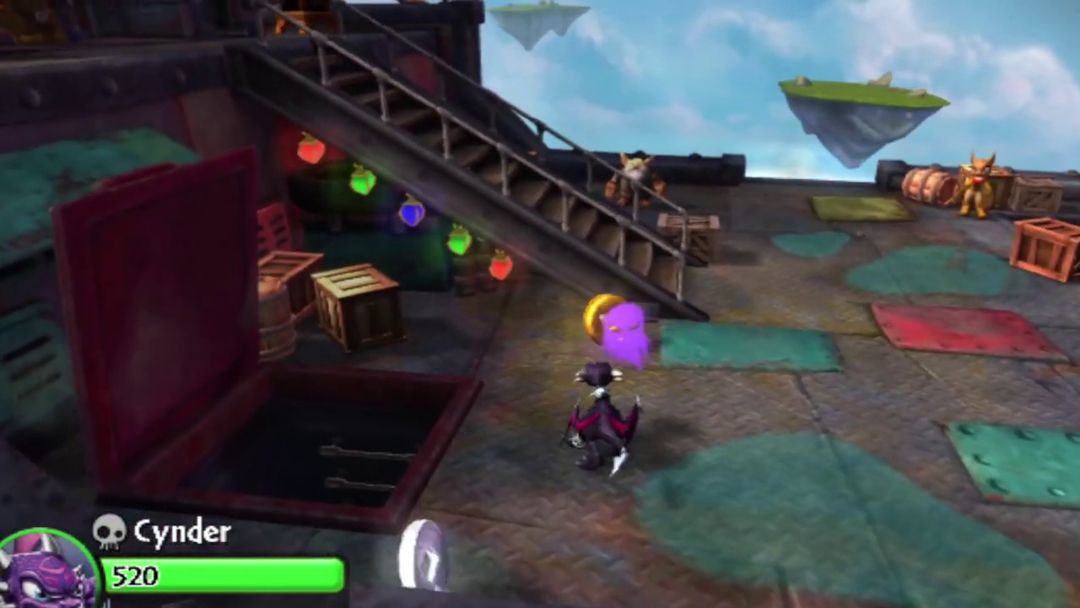
# Stop the running Skylanders: Giants game and minimize the File Explorer window showing the SKYE52 folder.
pyautogui.press('Escape')
pyautogui.click(643, 340)
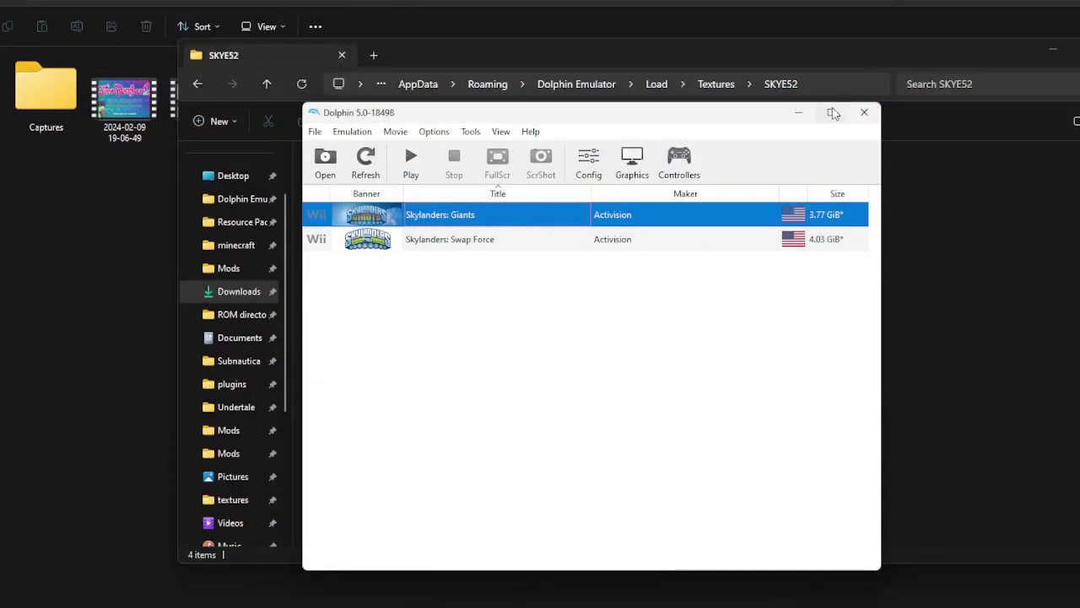
pyautogui.click(1053, 49)
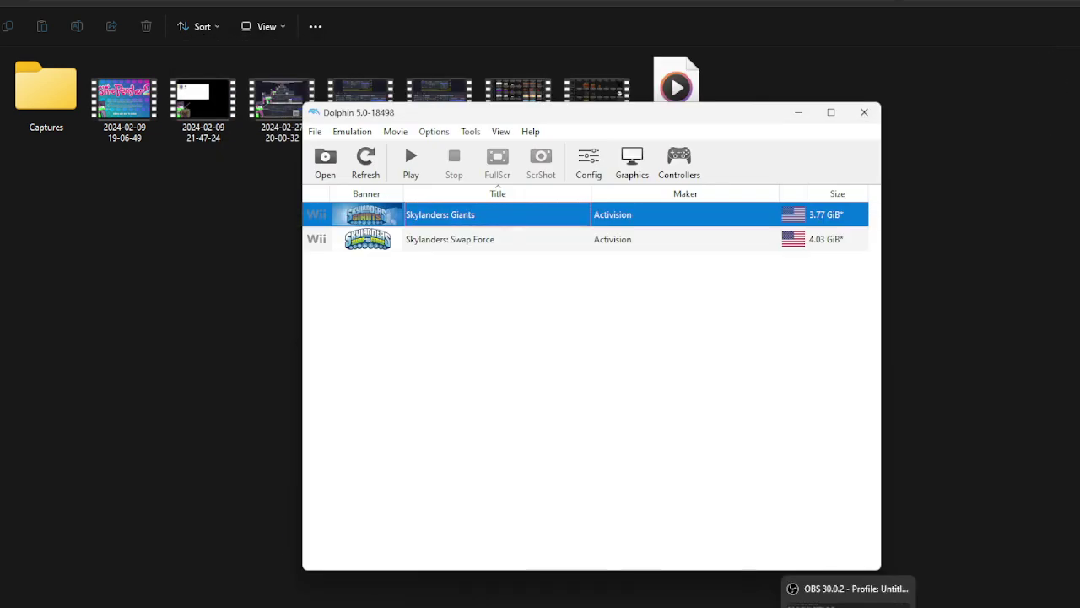